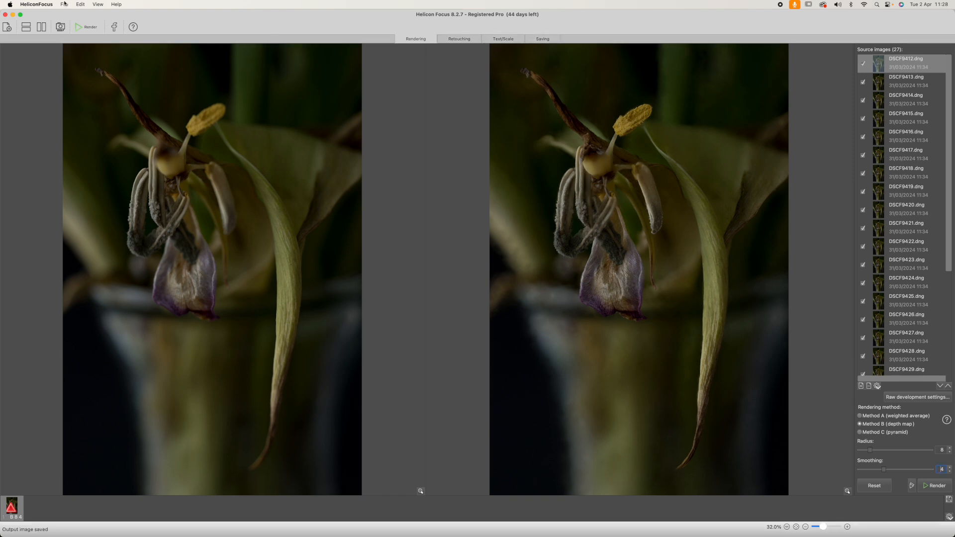
# Step: Quit Helicon Focus and switch to Lightroom Classic
pyautogui.click(33, 4)
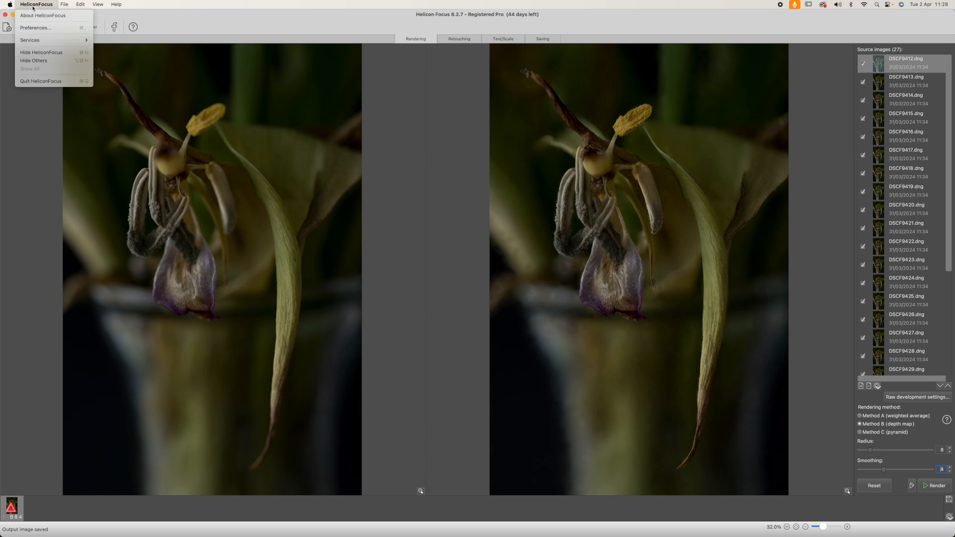
pyautogui.click(42, 81)
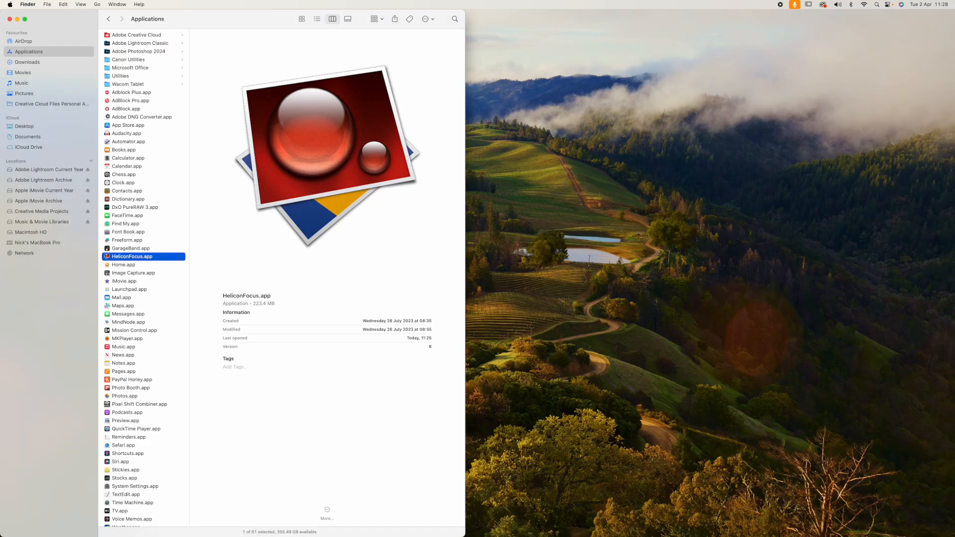
pyautogui.click(500, 525)
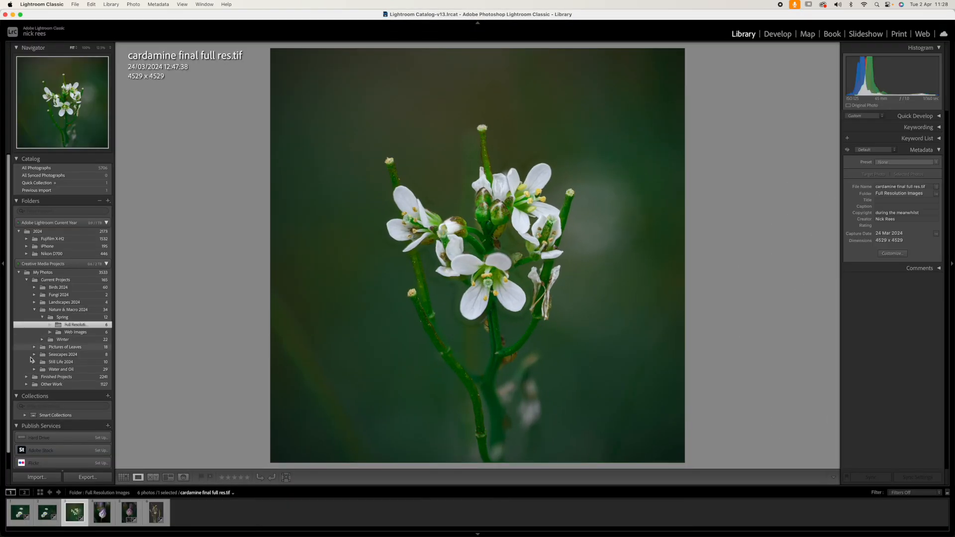
# Step: Import the dead tulip TIFF into the catalog from the 3. Completed Stacks folder inside Pictures > Helicon Focus on Macintosh HD
pyautogui.click(36, 478)
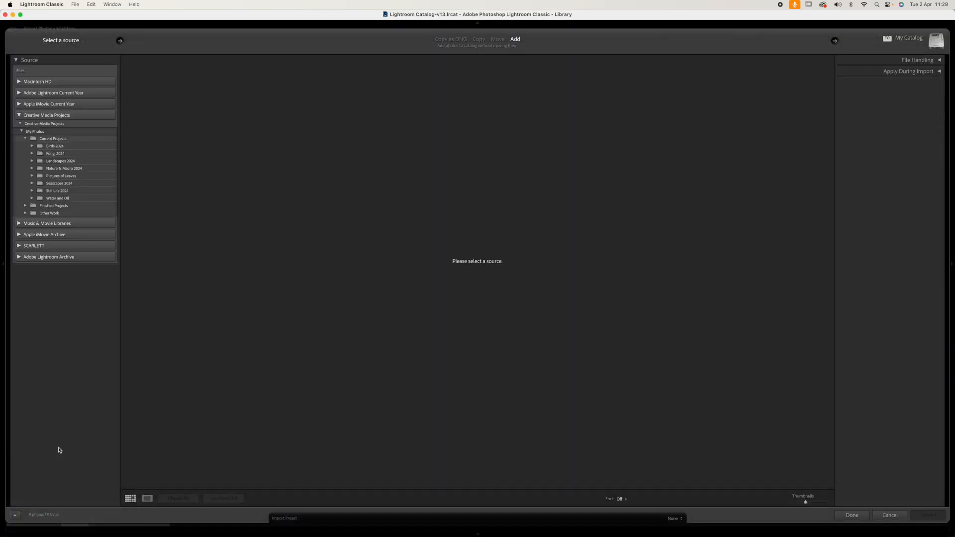
pyautogui.click(19, 82)
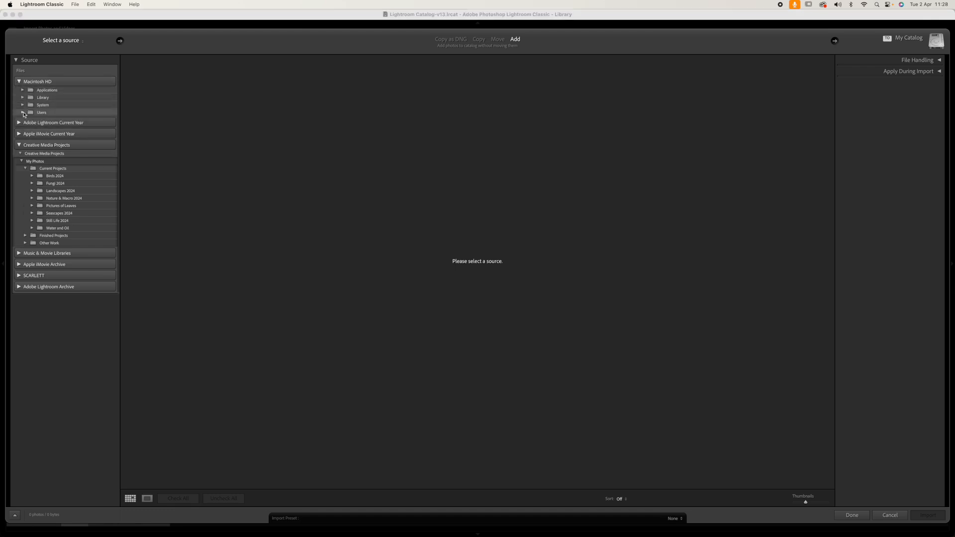
pyautogui.click(23, 113)
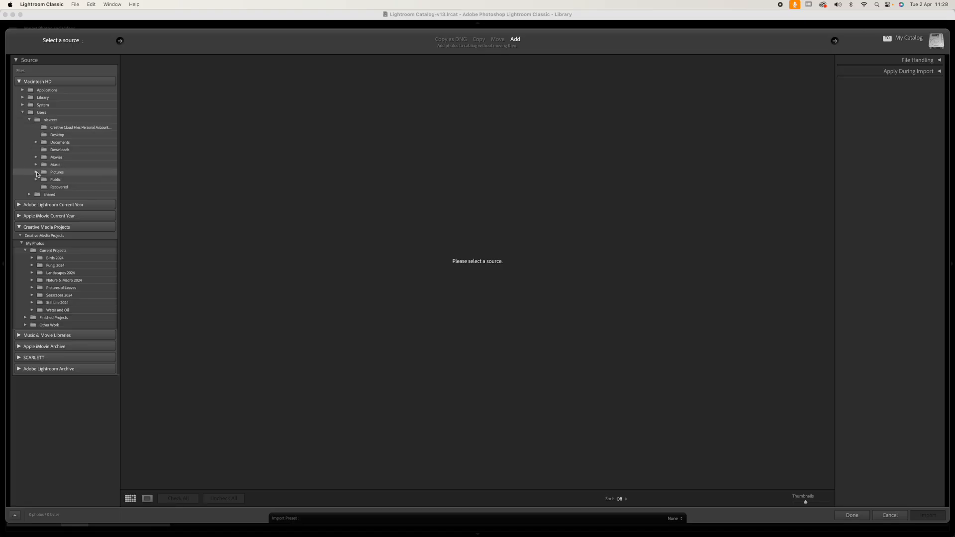
pyautogui.click(36, 172)
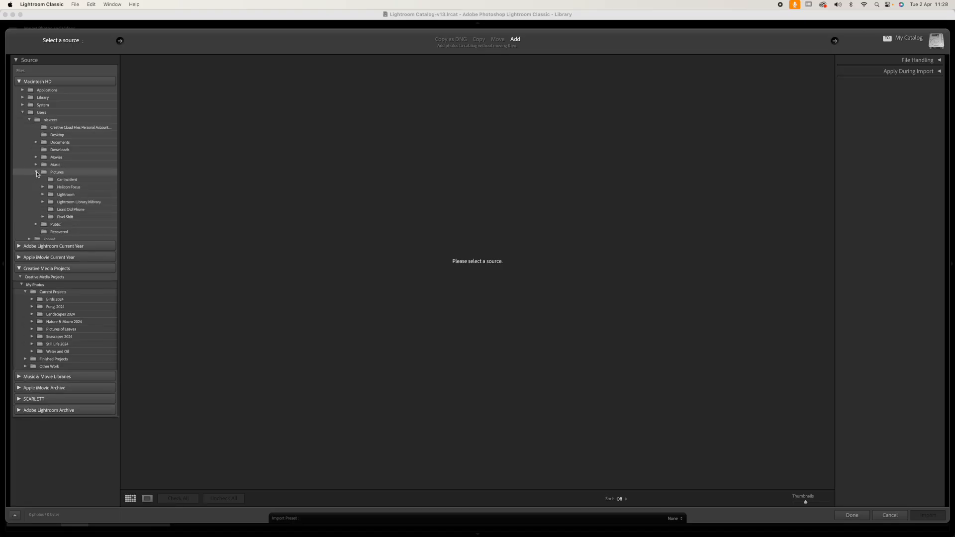
pyautogui.click(42, 187)
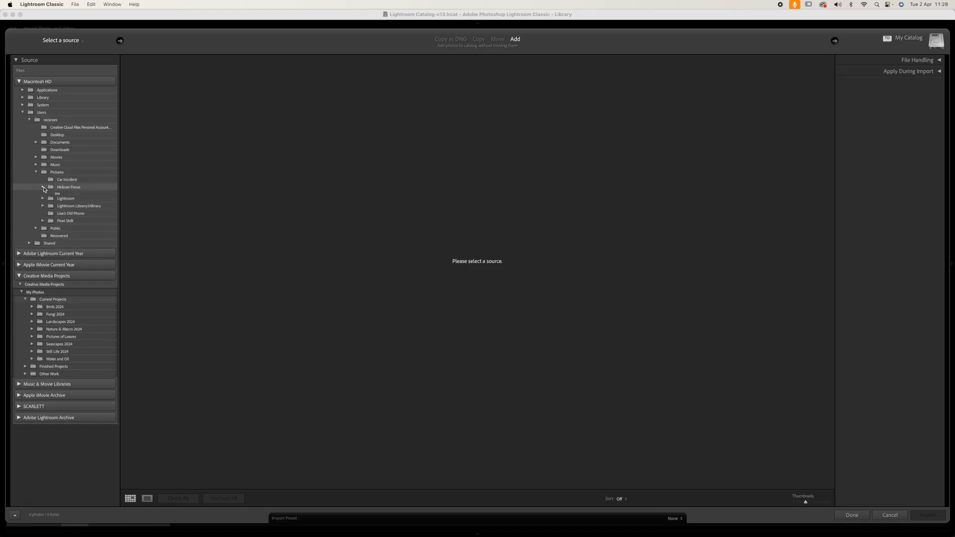
pyautogui.click(74, 209)
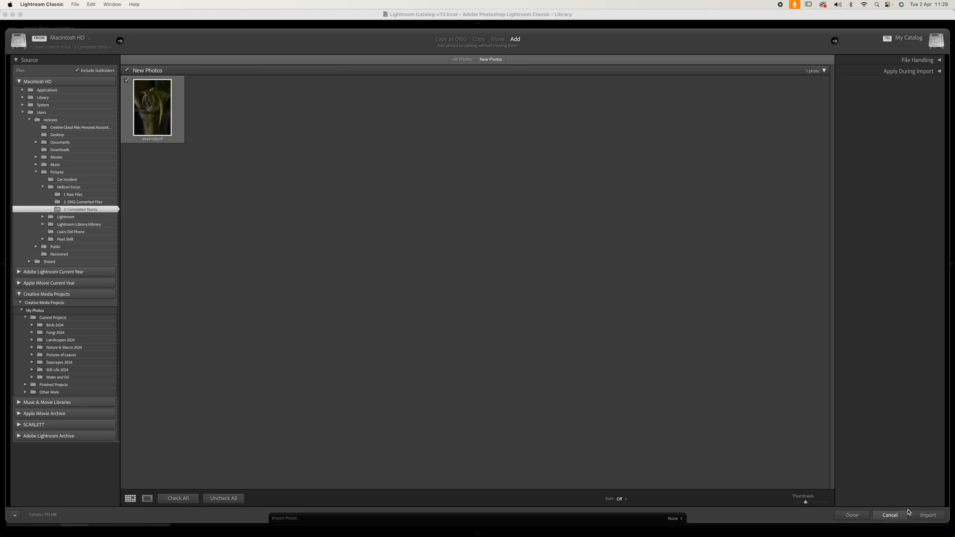
pyautogui.click(924, 516)
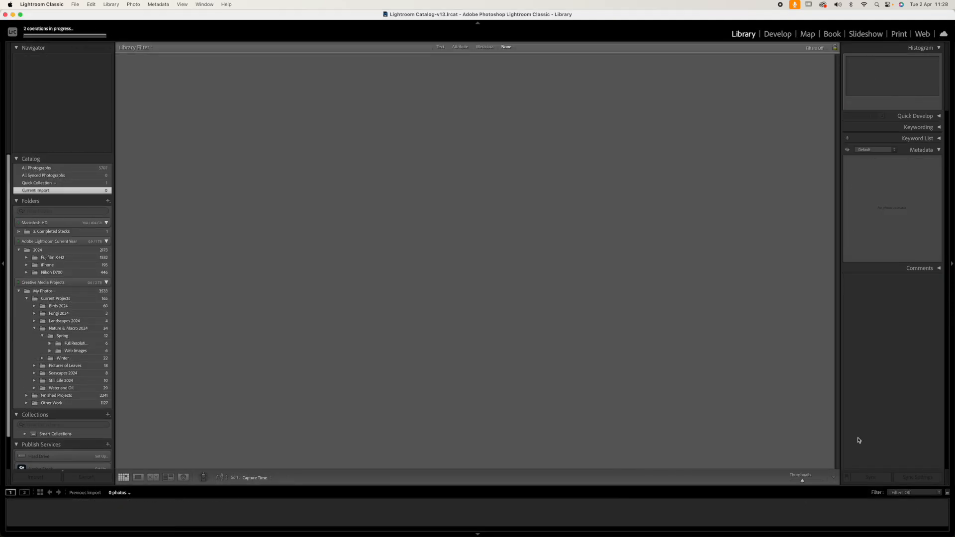
# Step: Open the imported photo in the Develop module and set Contrast to +10 and Blacks to -40
pyautogui.click(779, 35)
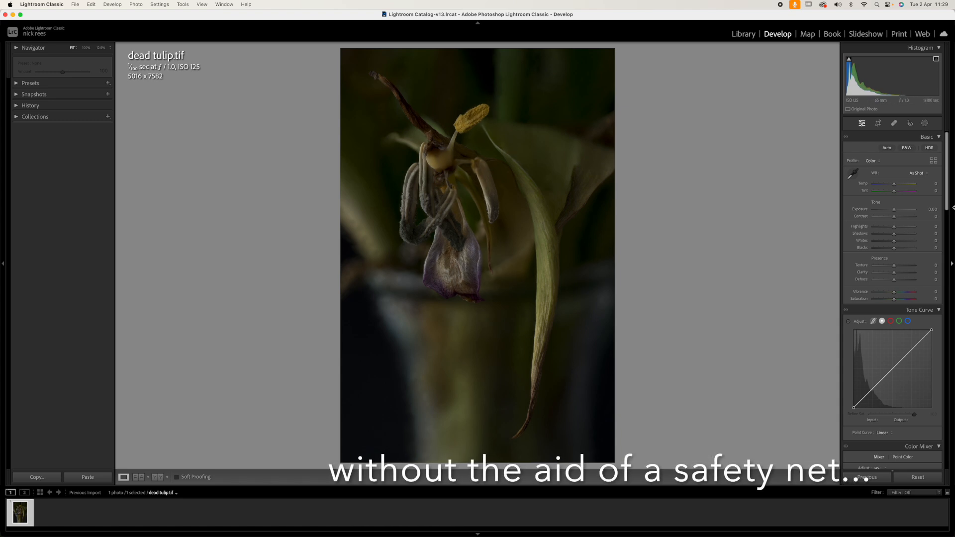
pyautogui.click(894, 217)
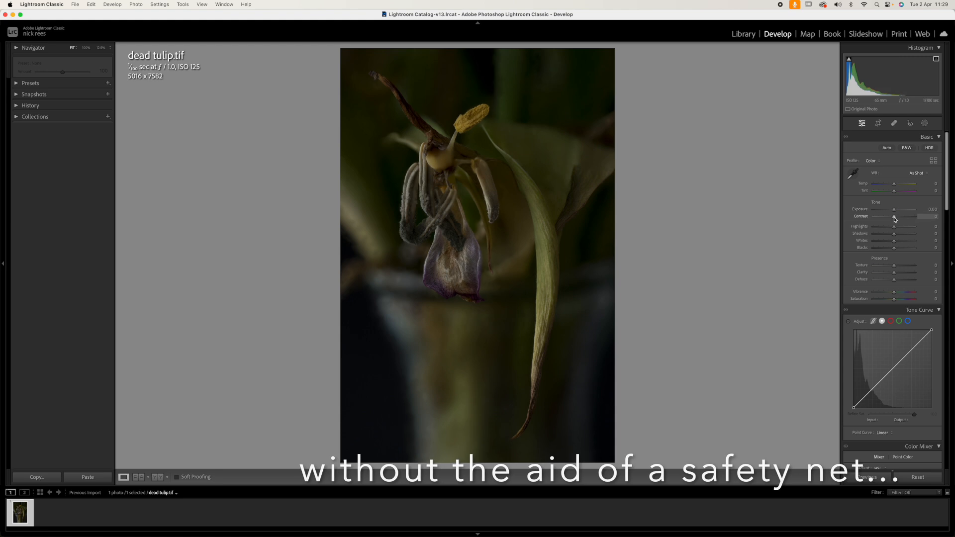
pyautogui.moveTo(895, 219); pyautogui.dragTo(897, 219)
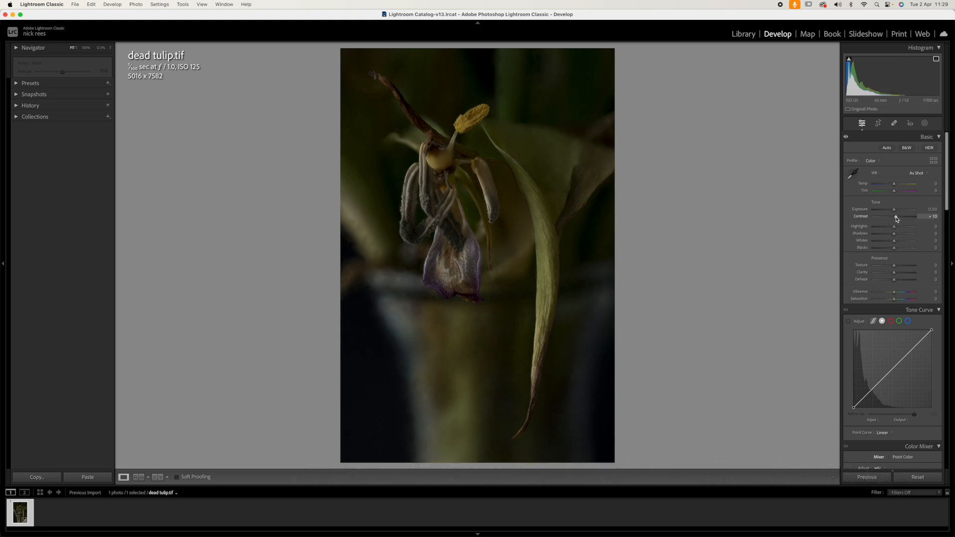
pyautogui.moveTo(895, 250); pyautogui.dragTo(887, 251)
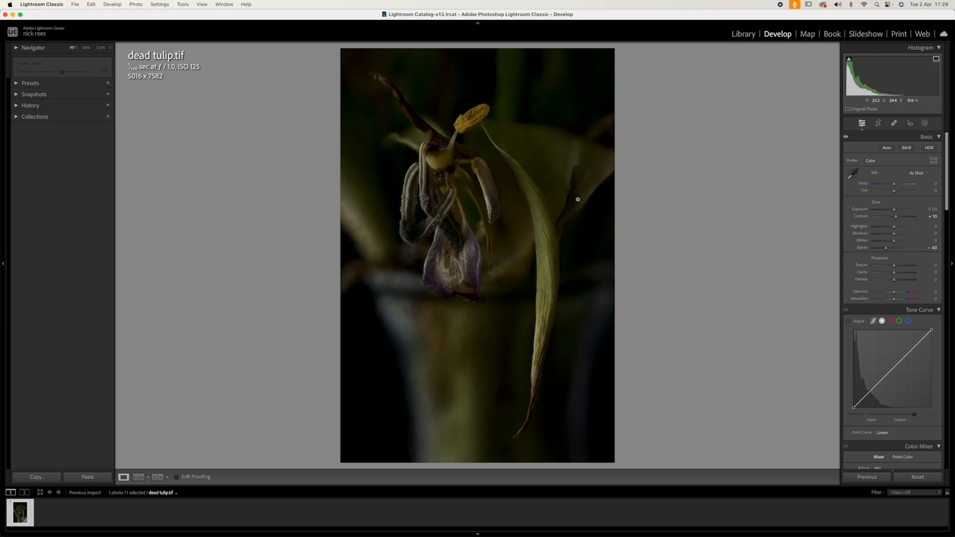
# Step: Create a Select Subject mask and brush the unmasked part of the long hanging petal into it at brush size 2.0
pyautogui.click(925, 123)
pyautogui.click(862, 154)
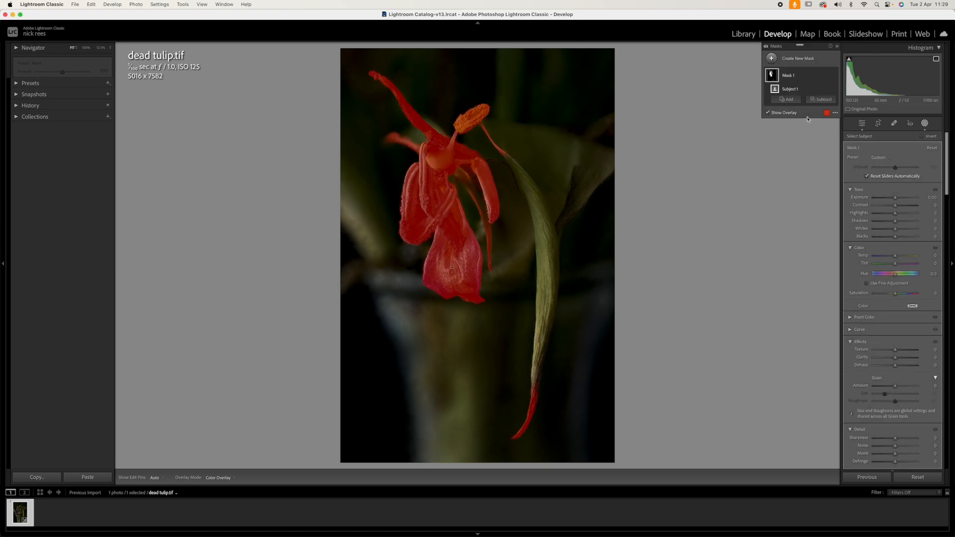
pyautogui.click(786, 99)
pyautogui.click(791, 170)
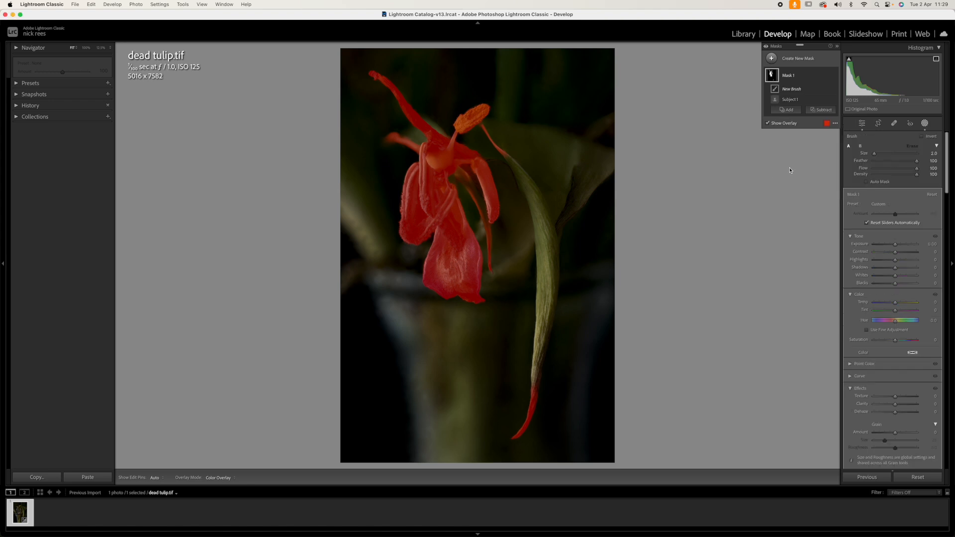
pyautogui.press('h')
pyautogui.moveTo(512, 162); pyautogui.dragTo(539, 225)
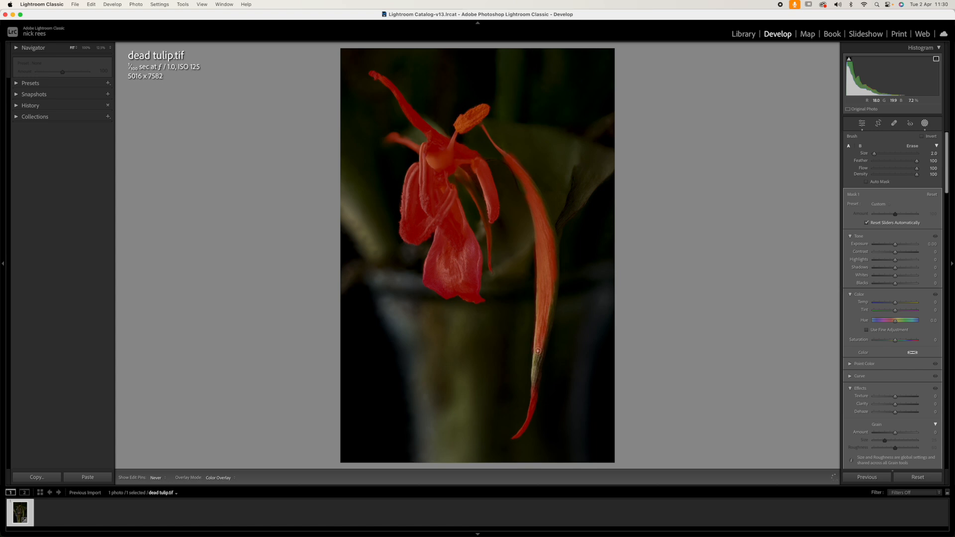
pyautogui.moveTo(535, 366); pyautogui.dragTo(531, 380)
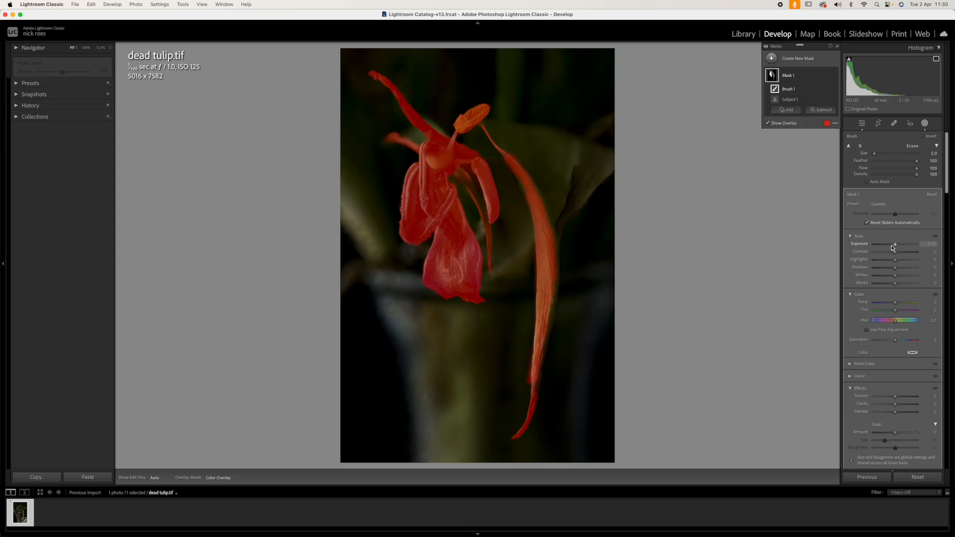
# Step: Set the subject mask's Exposure to 1.00
pyautogui.moveTo(896, 246); pyautogui.dragTo(899, 246)
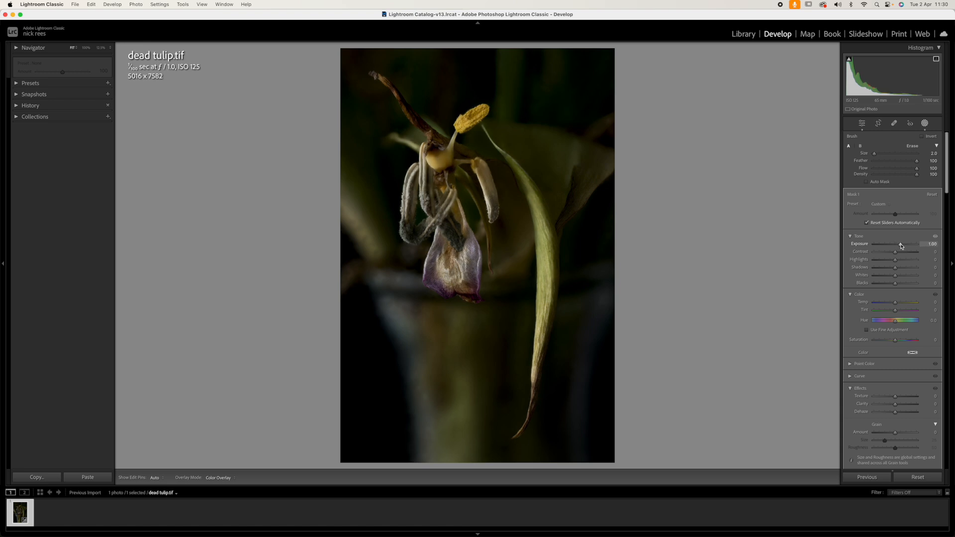
pyautogui.moveTo(901, 245); pyautogui.dragTo(901, 246)
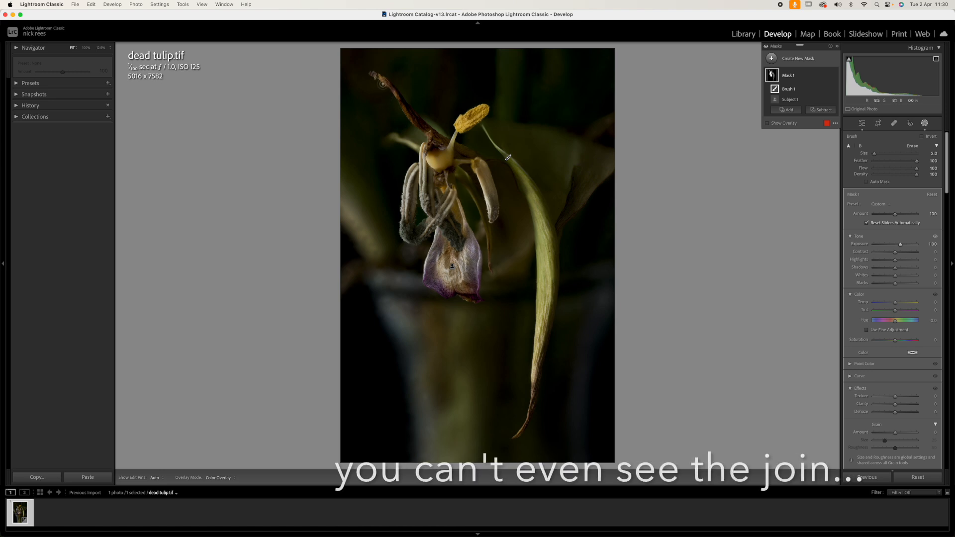
# Step: Brush a new mask along the dark brown upper petal and set its Highlights to 100, Shadows to 100 and Exposure to 0.65
pyautogui.click(787, 109)
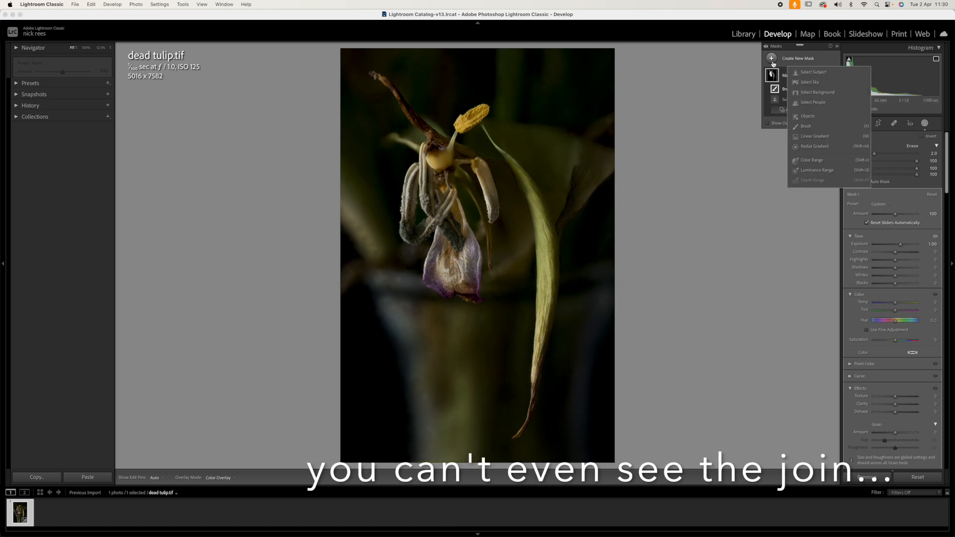
pyautogui.click(802, 126)
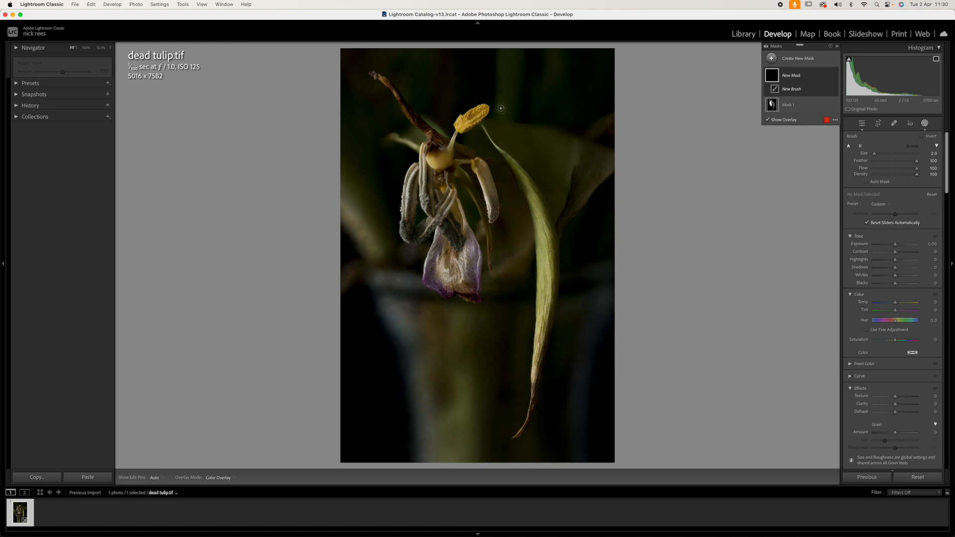
pyautogui.moveTo(376, 75); pyautogui.dragTo(417, 126)
pyautogui.moveTo(895, 260)
pyautogui.mouseDown()
pyautogui.moveTo(934, 259)
pyautogui.moveTo(905, 269)
pyautogui.moveTo(928, 269)
pyautogui.moveTo(901, 247)
pyautogui.mouseUp()
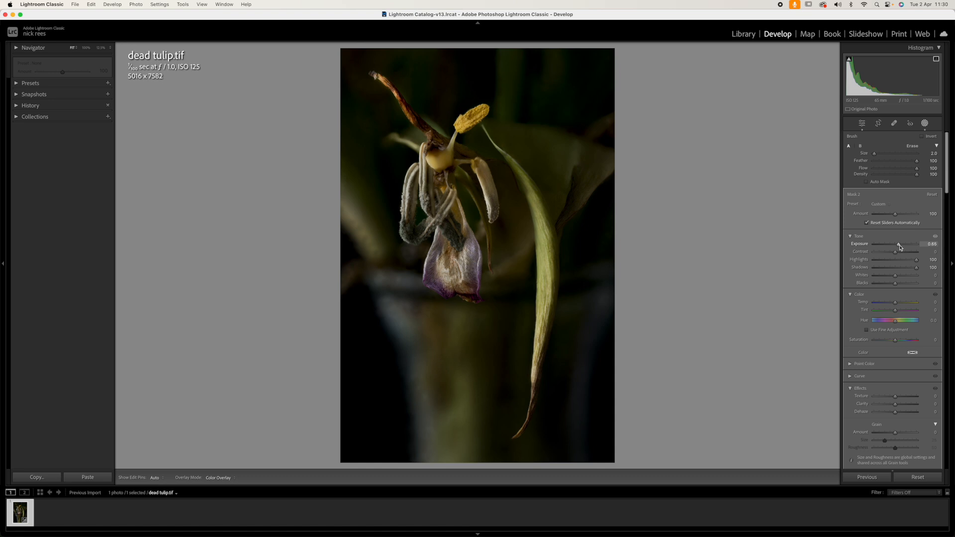
pyautogui.moveTo(900, 247); pyautogui.dragTo(900, 247)
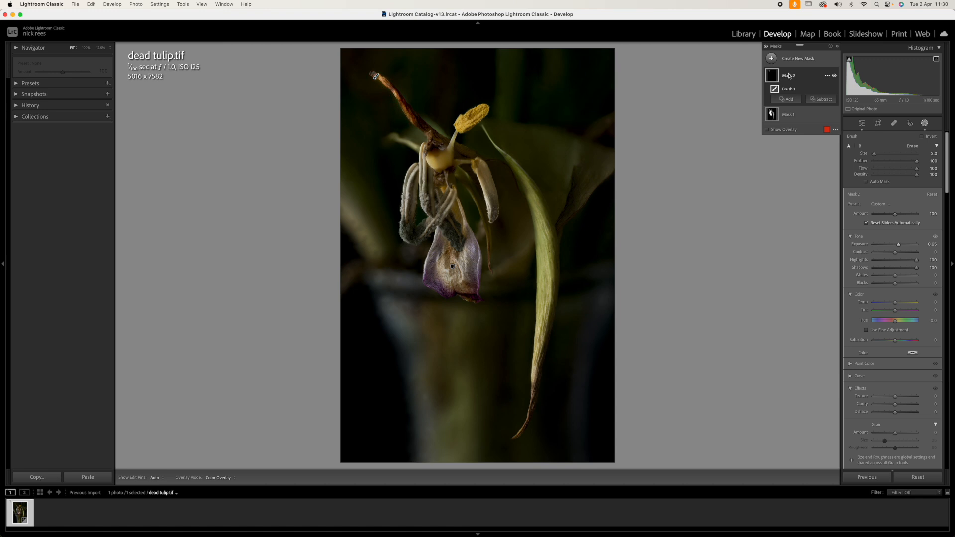
# Step: Add another brush component to Mask 2, painting the brown petal's lower part down towards the flower's centre
pyautogui.click(789, 99)
pyautogui.click(793, 170)
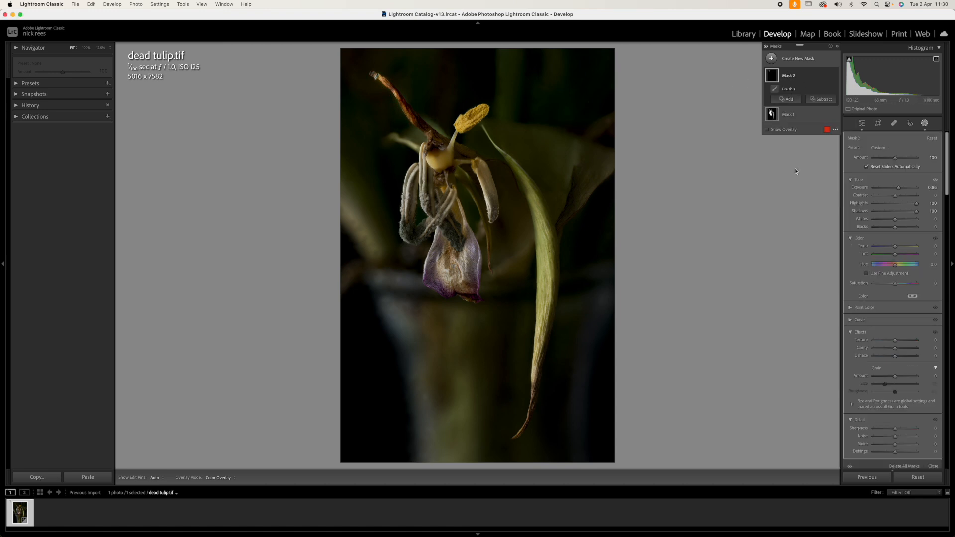
pyautogui.press('h')
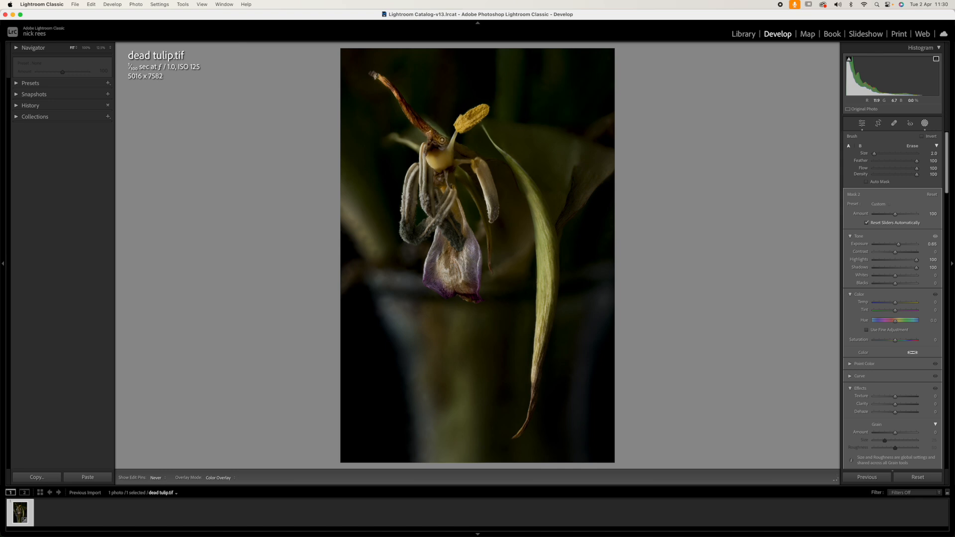
pyautogui.press('h')
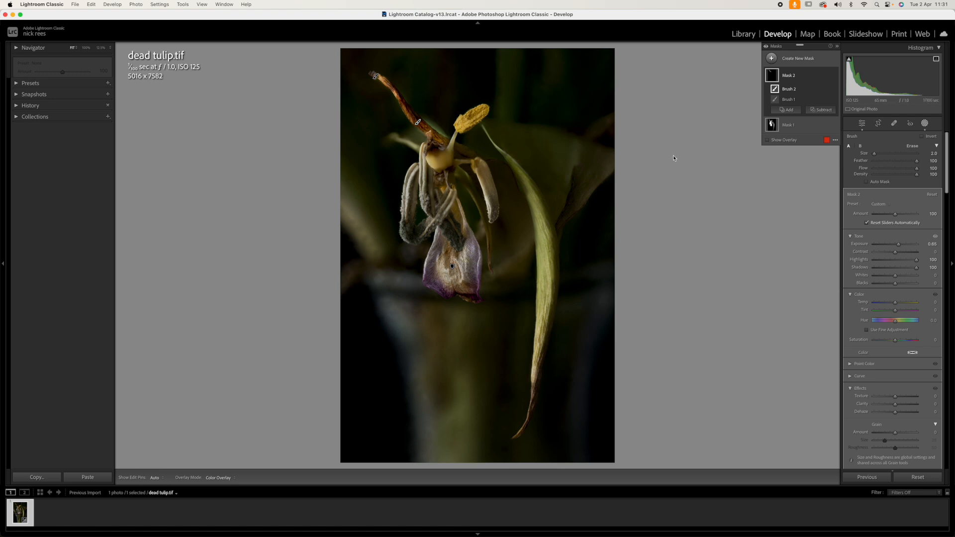
# Step: Brush a new mask over the dark spot at the top of the yellow flower centre and set its Shadows to 100
pyautogui.click(773, 60)
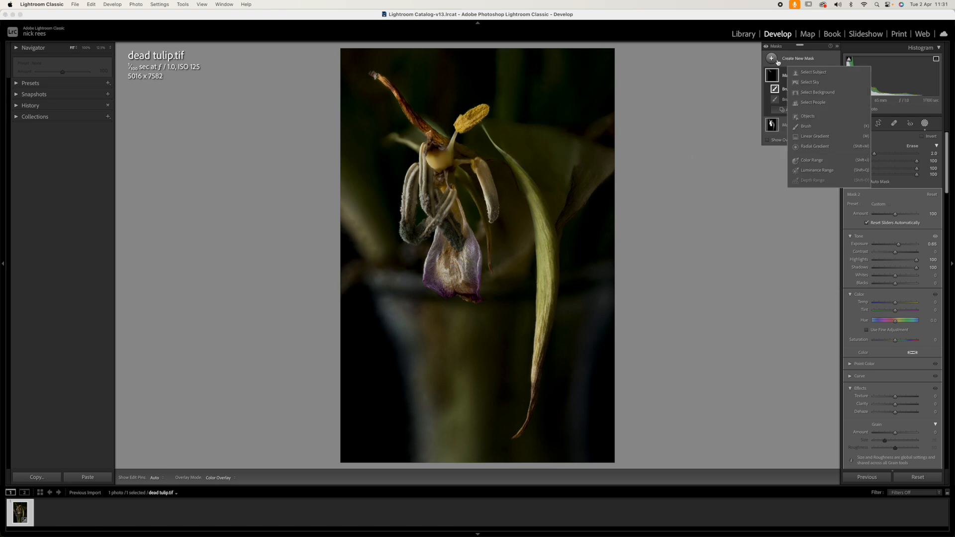
pyautogui.click(804, 123)
pyautogui.press('k')
pyautogui.press('h')
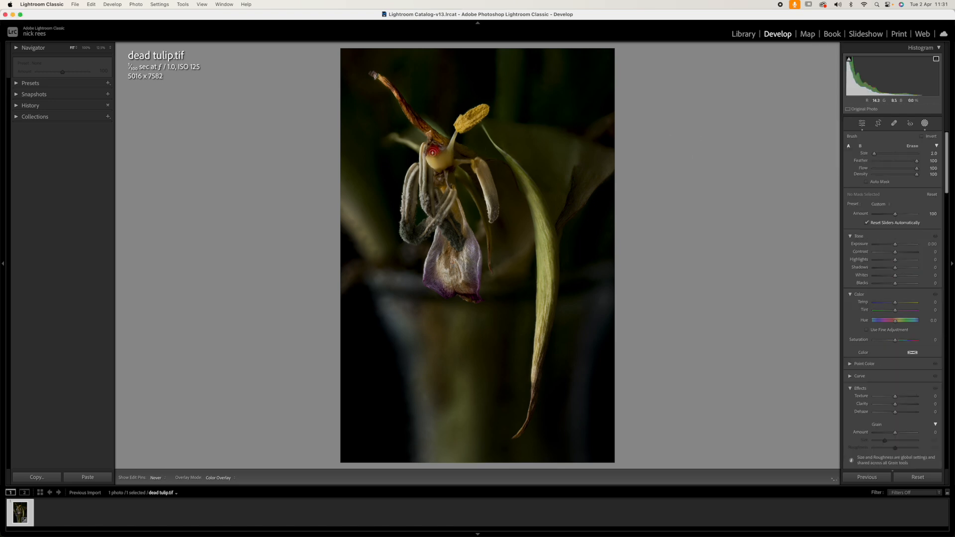
pyautogui.click(434, 150)
pyautogui.press('h')
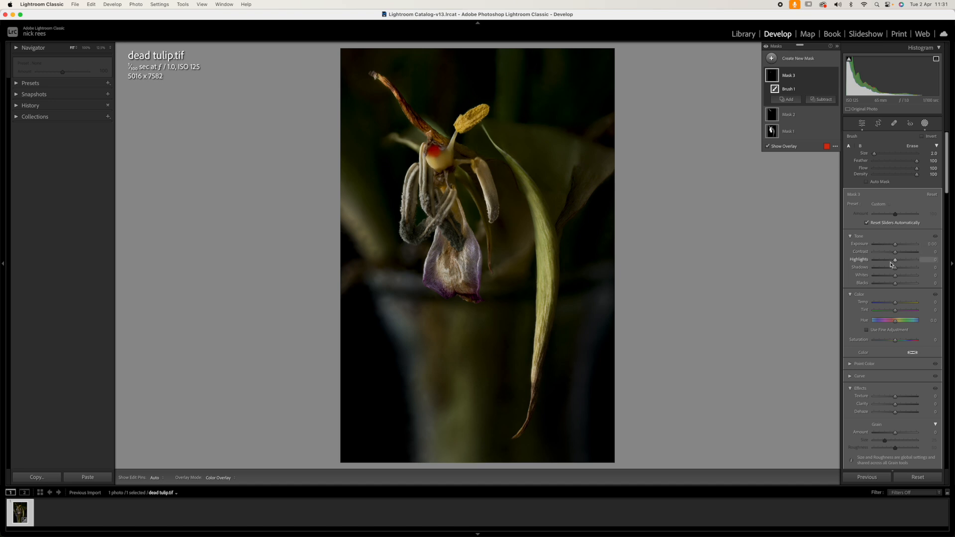
pyautogui.moveTo(895, 268); pyautogui.dragTo(914, 268)
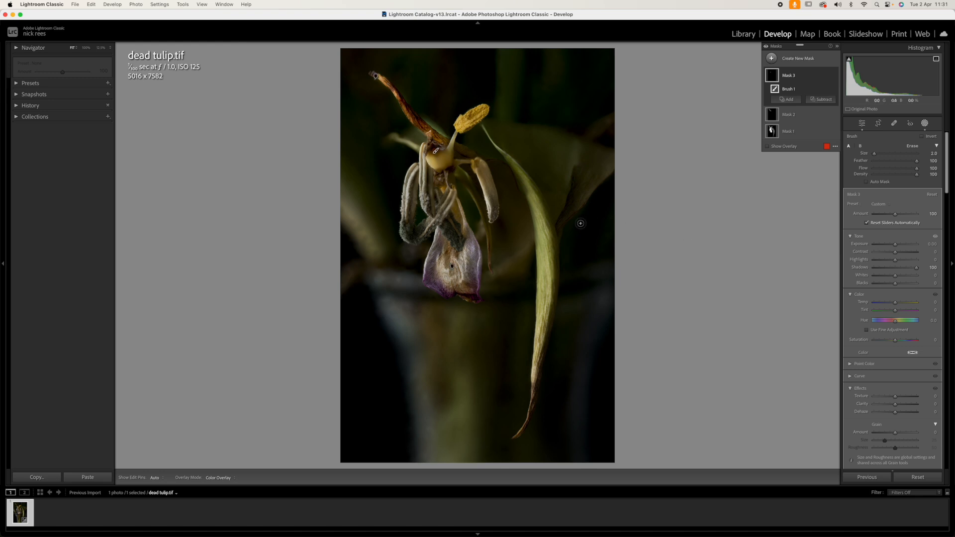
# Step: Brush a new mask over the dark lower ends of the stamens and set its Shadows to 100 and Exposure to 0.65
pyautogui.click(770, 59)
pyautogui.click(806, 127)
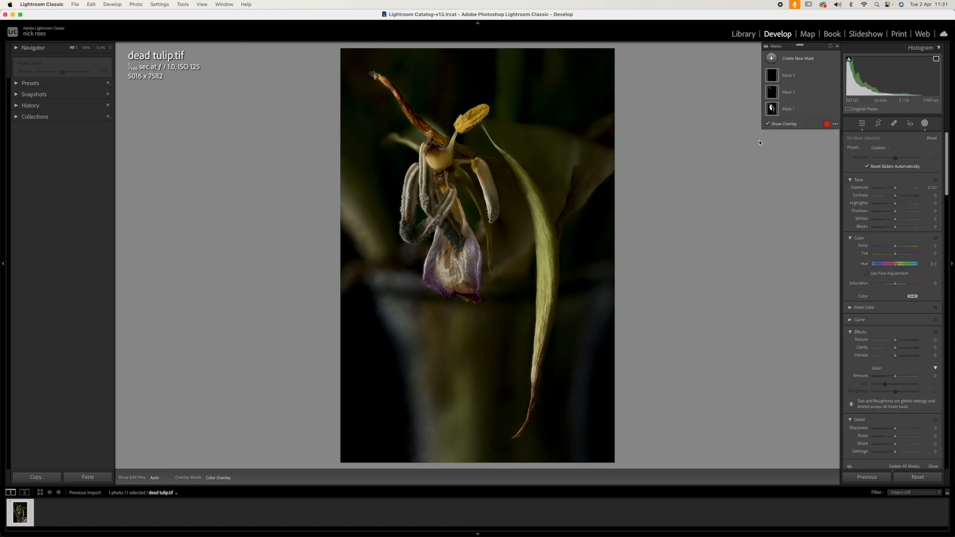
pyautogui.moveTo(405, 228)
pyautogui.mouseDown()
pyautogui.moveTo(410, 237)
pyautogui.moveTo(421, 234)
pyautogui.moveTo(409, 239)
pyautogui.moveTo(432, 221)
pyautogui.moveTo(459, 240)
pyautogui.moveTo(450, 218)
pyautogui.moveTo(455, 227)
pyautogui.moveTo(426, 222)
pyautogui.mouseUp()
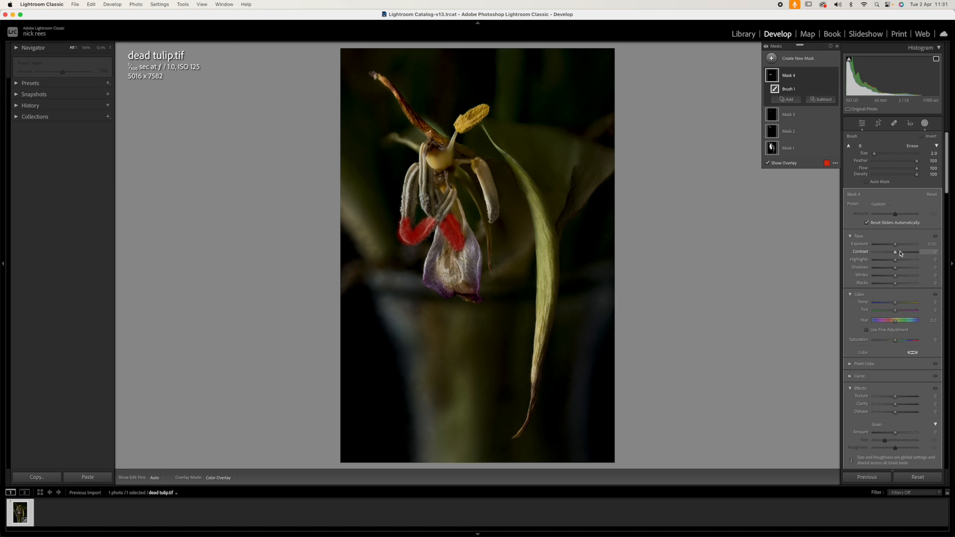
pyautogui.moveTo(896, 269); pyautogui.dragTo(899, 246)
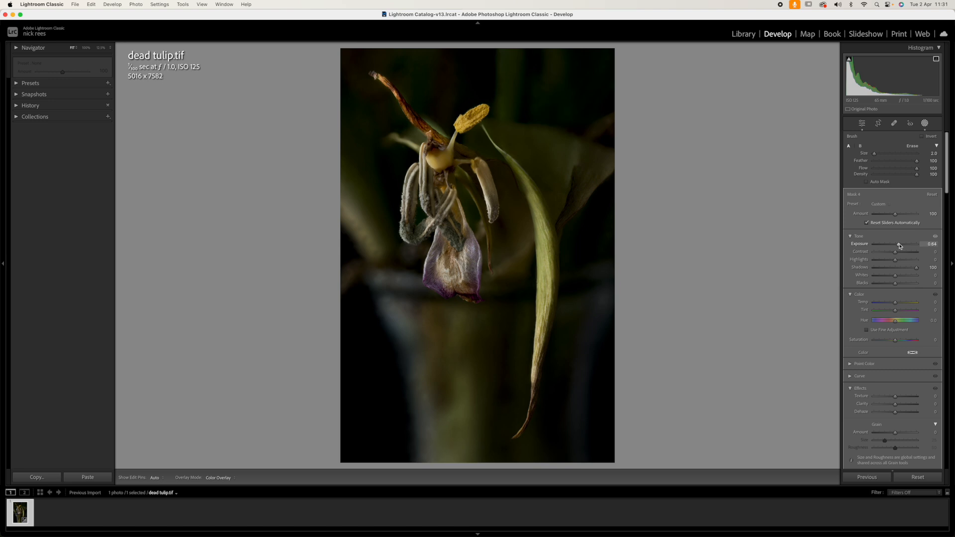
pyautogui.moveTo(899, 245); pyautogui.dragTo(899, 245)
pyautogui.moveTo(899, 246); pyautogui.dragTo(900, 245)
pyautogui.moveTo(900, 246); pyautogui.dragTo(900, 246)
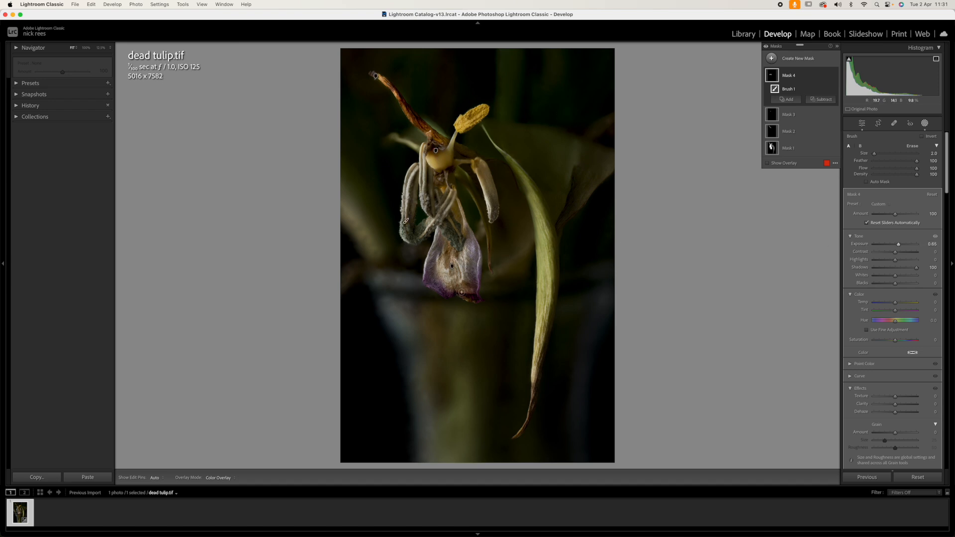
# Step: Brush a new mask over the purple sides and lower edge of the hanging petal and set its Exposure to 1.00 and Highlights to 50
pyautogui.click(773, 59)
pyautogui.click(805, 126)
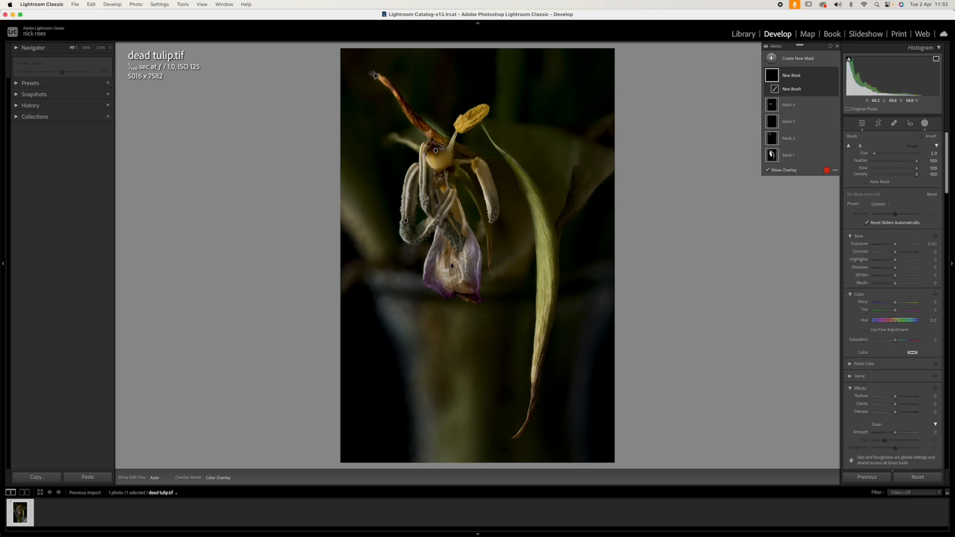
pyautogui.moveTo(431, 280)
pyautogui.mouseDown()
pyautogui.moveTo(478, 299)
pyautogui.moveTo(475, 265)
pyautogui.moveTo(473, 289)
pyautogui.moveTo(443, 290)
pyautogui.moveTo(428, 265)
pyautogui.mouseUp()
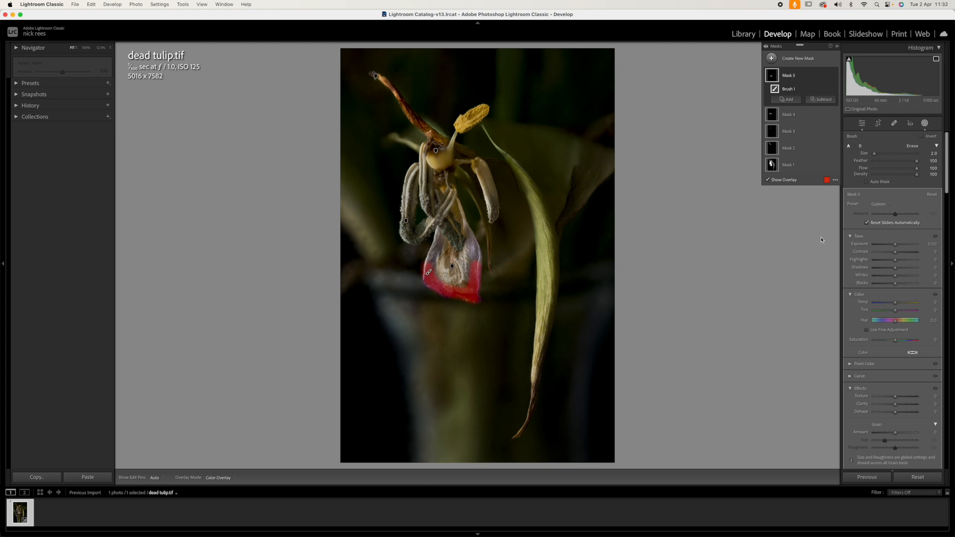
pyautogui.moveTo(896, 245); pyautogui.dragTo(902, 245)
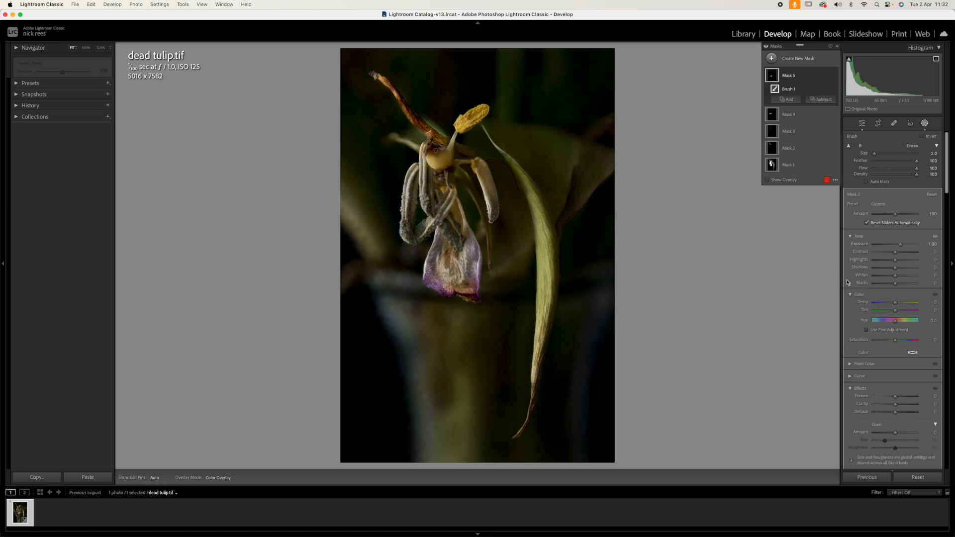
pyautogui.moveTo(896, 260); pyautogui.dragTo(907, 262)
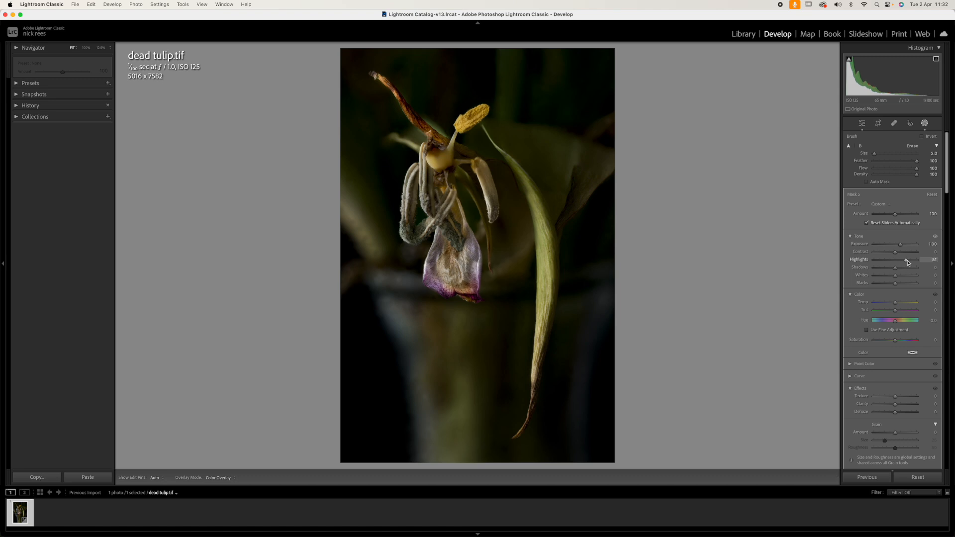
pyautogui.moveTo(908, 263); pyautogui.dragTo(906, 263)
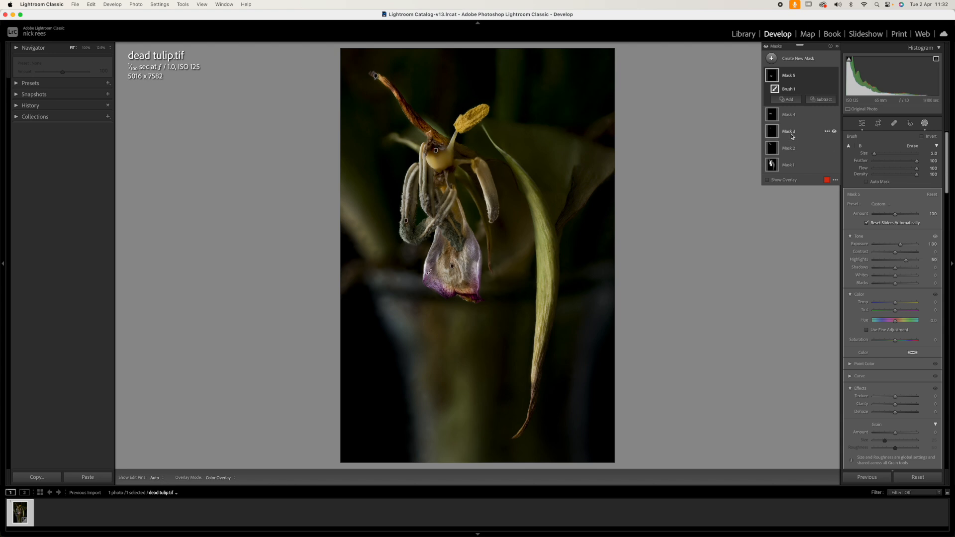
# Step: Set Mask 1, covering the whole flower and leaf, to Texture 75 and Clarity 40
pyautogui.click(774, 165)
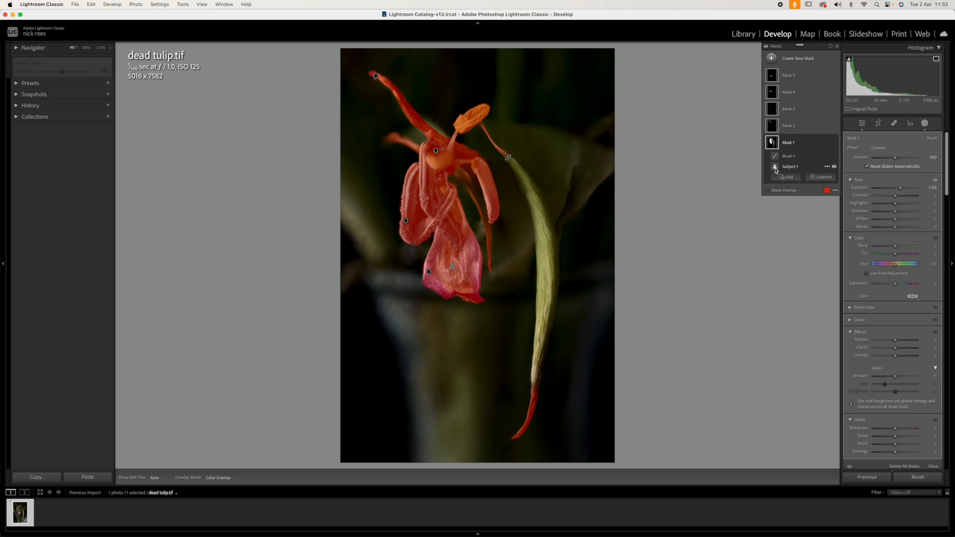
pyautogui.click(774, 167)
pyautogui.click(775, 156)
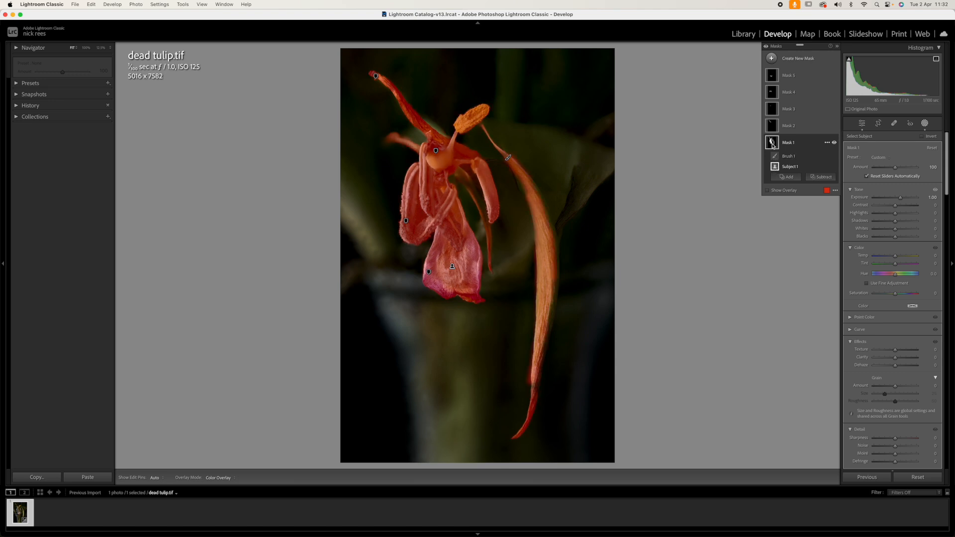
pyautogui.click(772, 146)
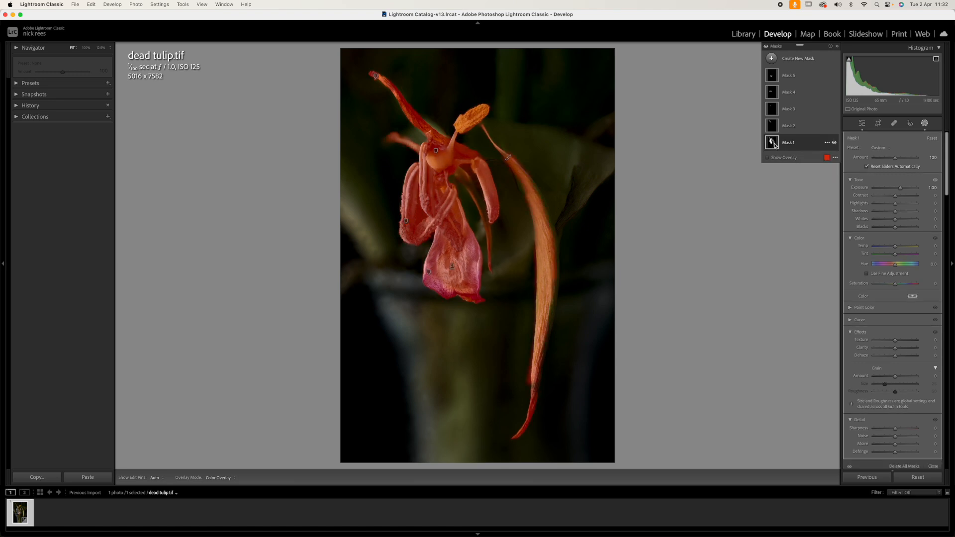
pyautogui.click(773, 144)
pyautogui.moveTo(895, 339)
pyautogui.mouseDown()
pyautogui.moveTo(911, 340)
pyautogui.moveTo(904, 351)
pyautogui.mouseUp()
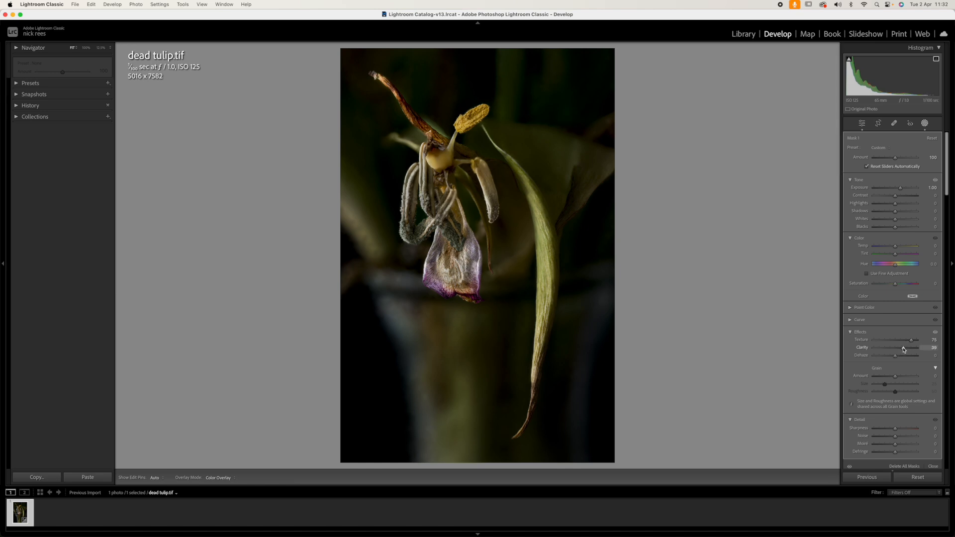
pyautogui.moveTo(904, 349); pyautogui.dragTo(905, 349)
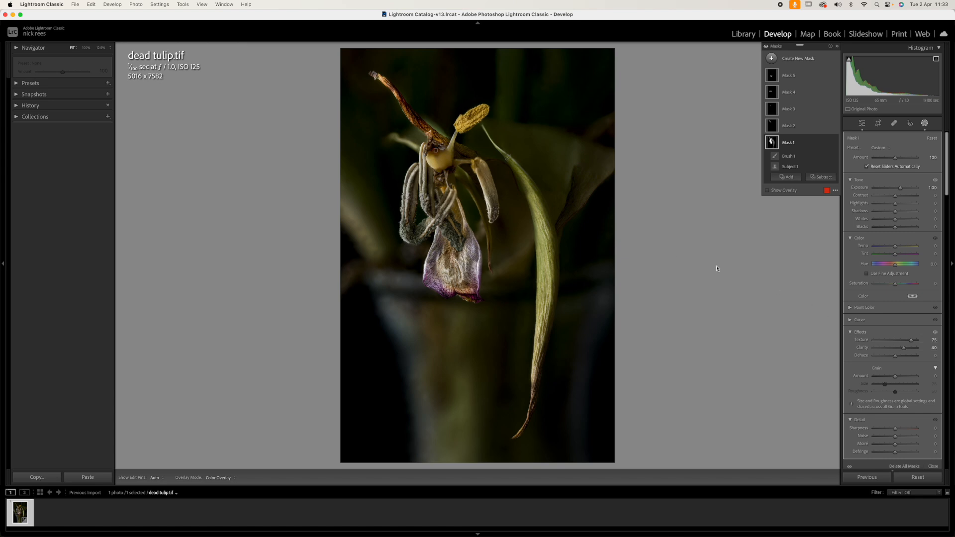
pyautogui.click(774, 157)
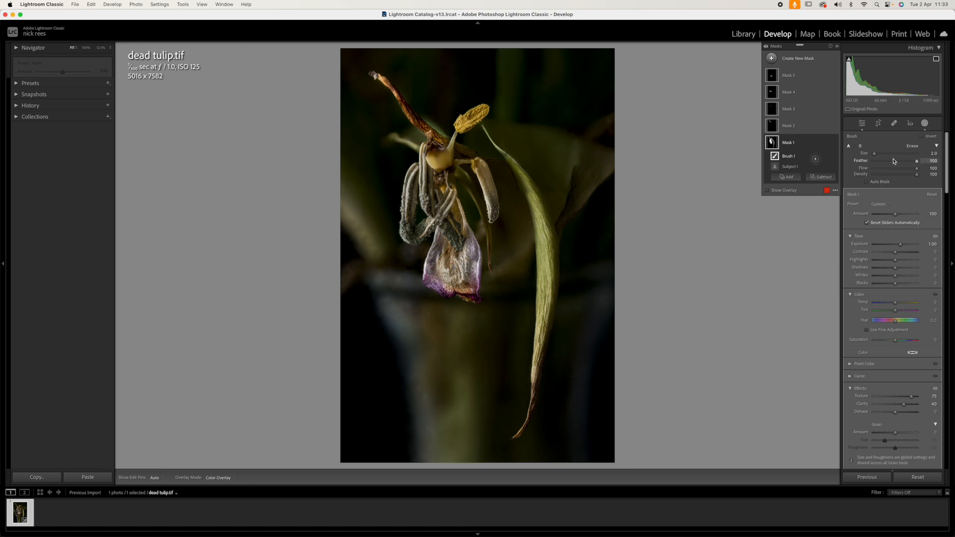
pyautogui.click(925, 122)
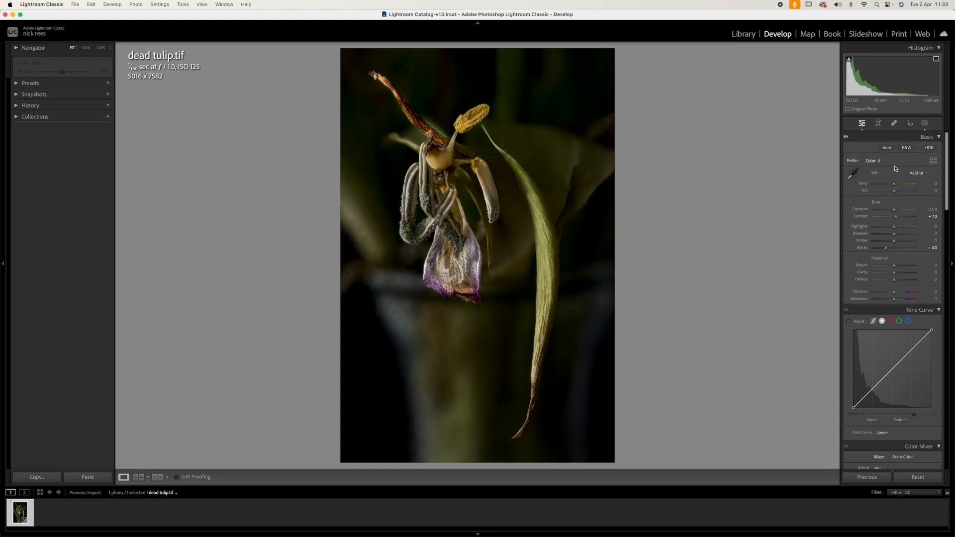
# Step: Set the Color Mixer's Green Hue to +75 and Green Saturation to -75
pyautogui.scroll(-6, 875, 279)
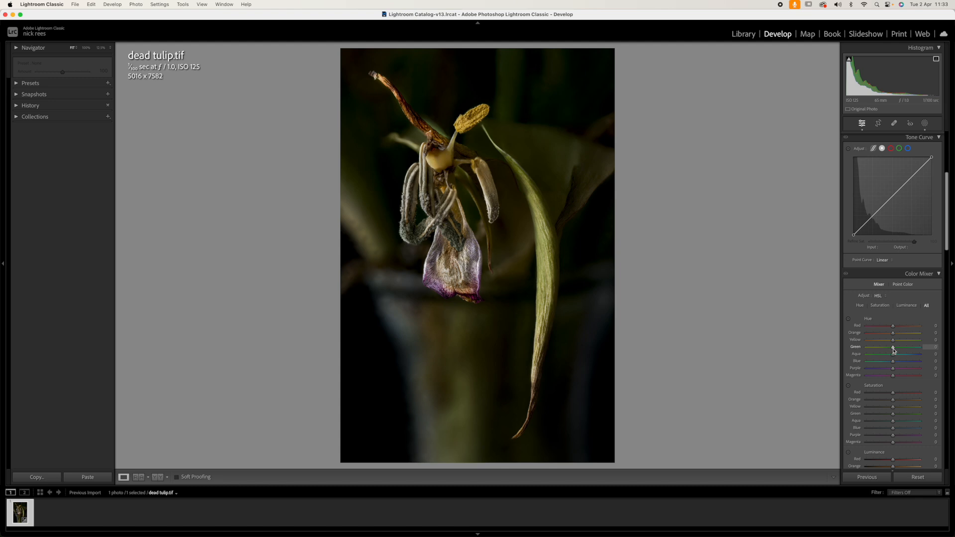
pyautogui.moveTo(893, 348); pyautogui.dragTo(913, 349)
pyautogui.moveTo(913, 349); pyautogui.dragTo(915, 349)
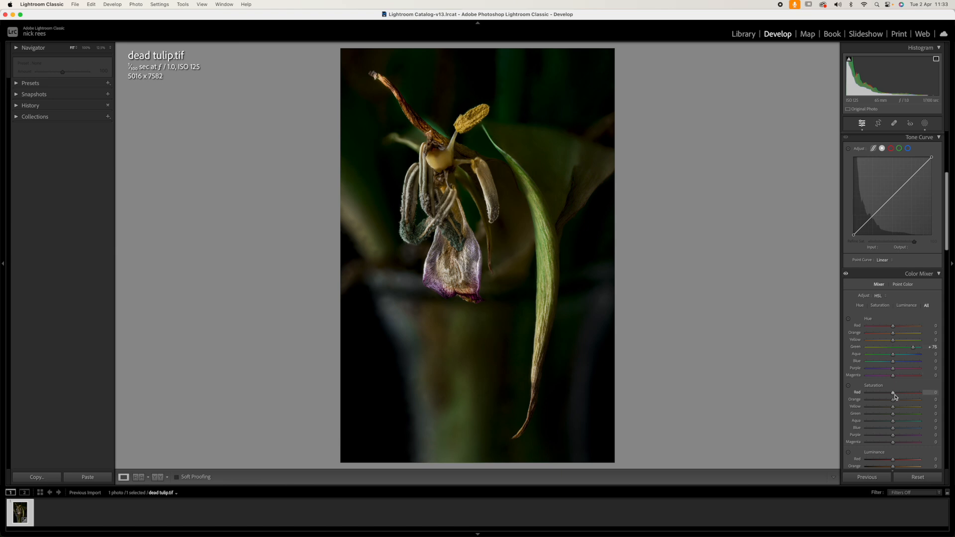
pyautogui.moveTo(893, 415); pyautogui.dragTo(873, 417)
# Step: Brush a new mask over the yellow anther above the flower's centre and set its Exposure to 0.65
pyautogui.click(925, 123)
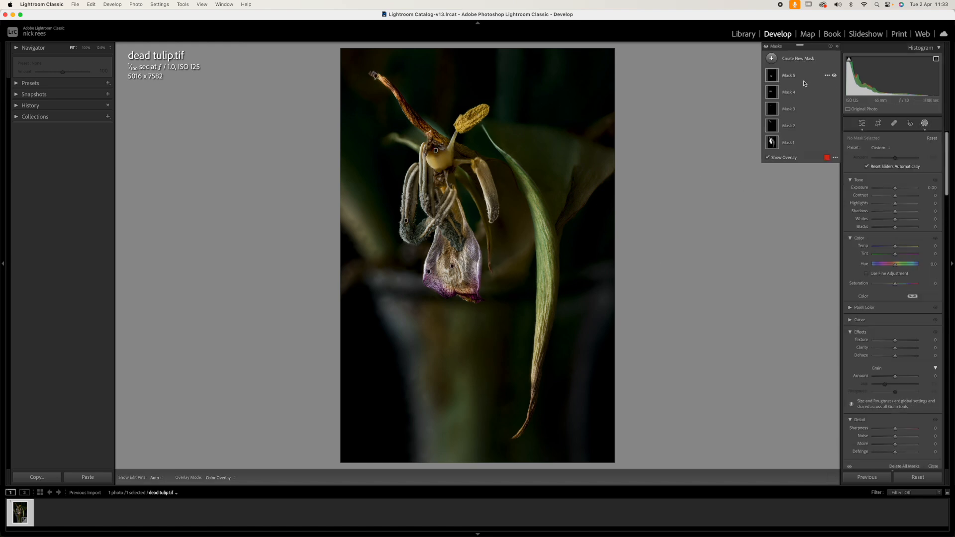
pyautogui.click(771, 58)
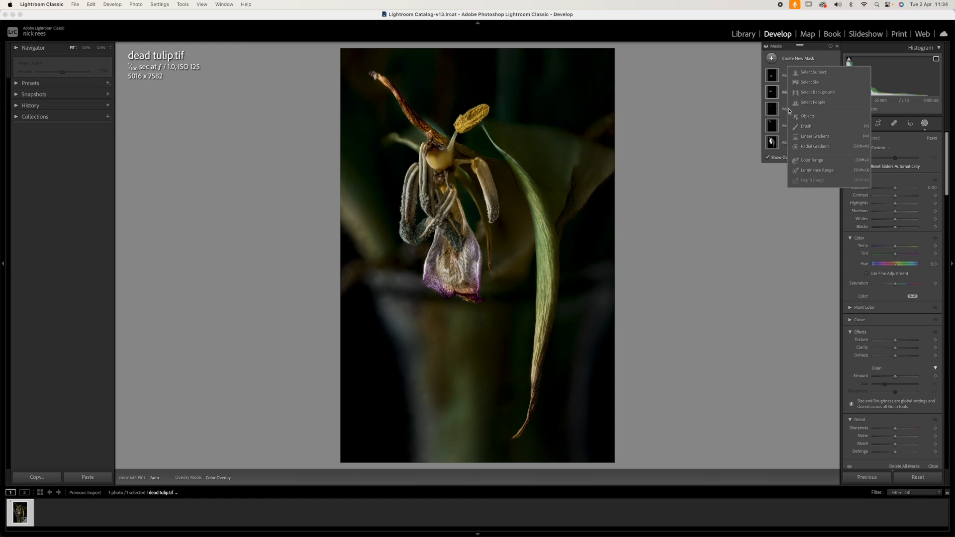
pyautogui.click(804, 127)
pyautogui.moveTo(462, 122); pyautogui.dragTo(482, 111)
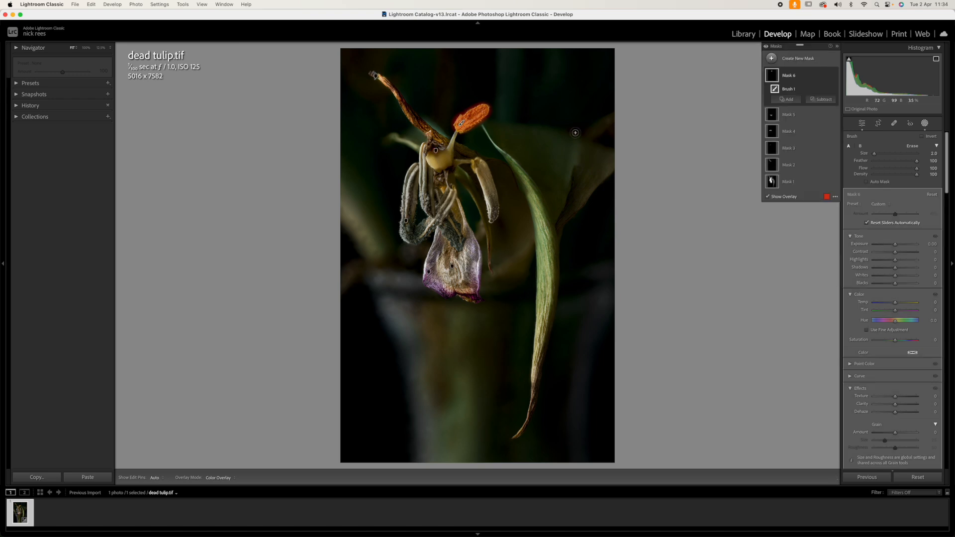
pyautogui.moveTo(895, 245); pyautogui.dragTo(900, 245)
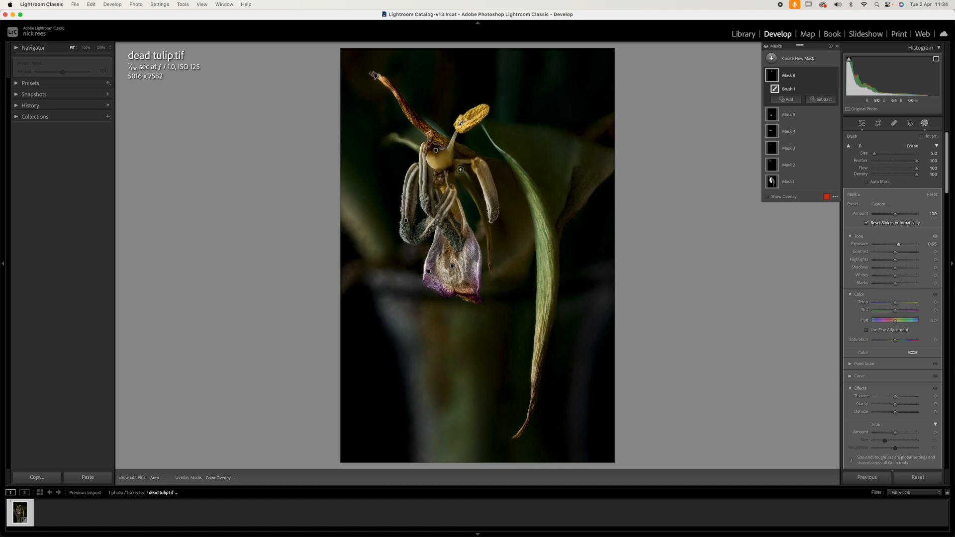
pyautogui.click(925, 124)
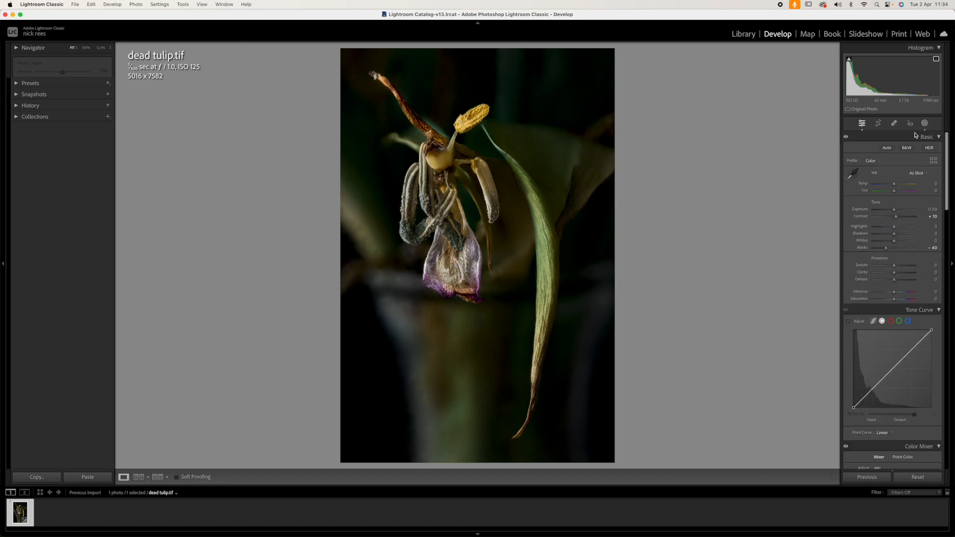
# Step: Sample the hanging petal's magenta colour with Point Color and adjust its hue, luminance and saturation shifts
pyautogui.scroll(-10, 883, 317)
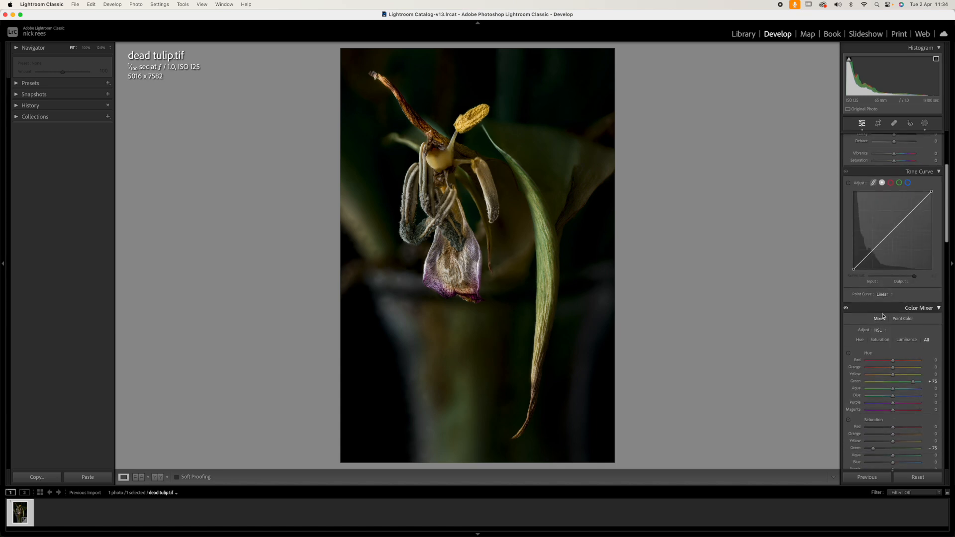
pyautogui.click(903, 225)
pyautogui.click(854, 241)
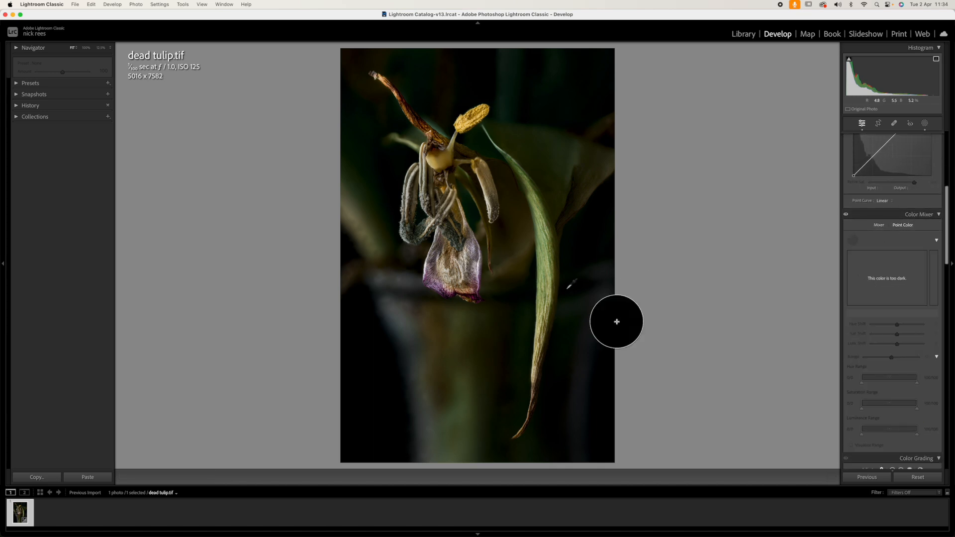
pyautogui.click(507, 331)
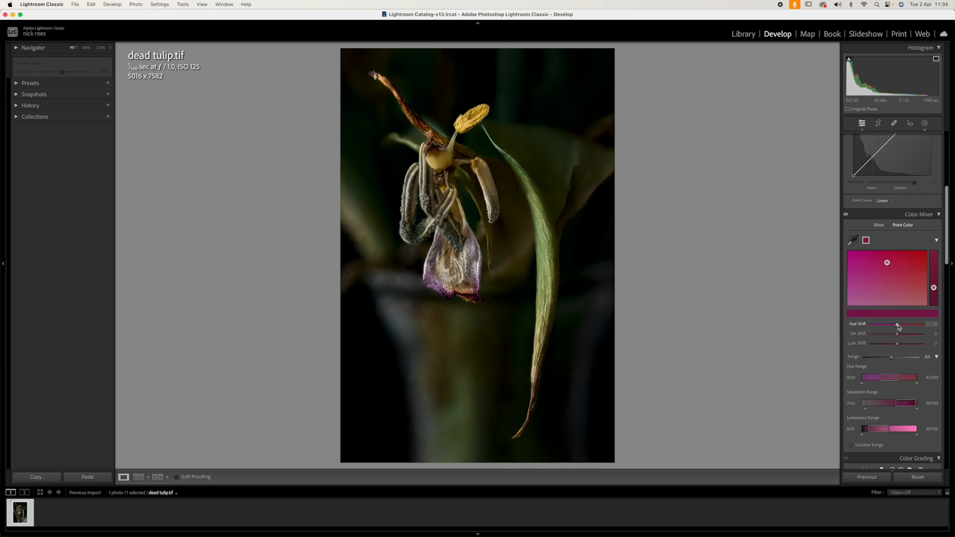
pyautogui.moveTo(898, 326); pyautogui.dragTo(894, 328)
pyautogui.moveTo(894, 327); pyautogui.dragTo(894, 328)
pyautogui.moveTo(898, 344); pyautogui.dragTo(898, 345)
pyautogui.moveTo(903, 345); pyautogui.dragTo(910, 345)
pyautogui.moveTo(910, 344); pyautogui.dragTo(905, 337)
pyautogui.moveTo(905, 336); pyautogui.dragTo(906, 337)
# Step: Brush a new mask over the pale centre of the hanging petal and set its Saturation to 60
pyautogui.click(925, 123)
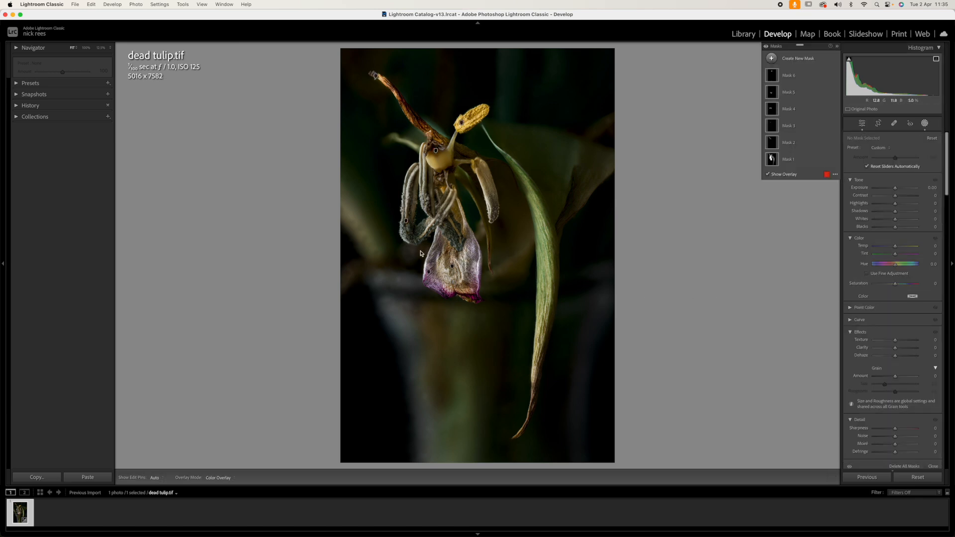
pyautogui.click(771, 58)
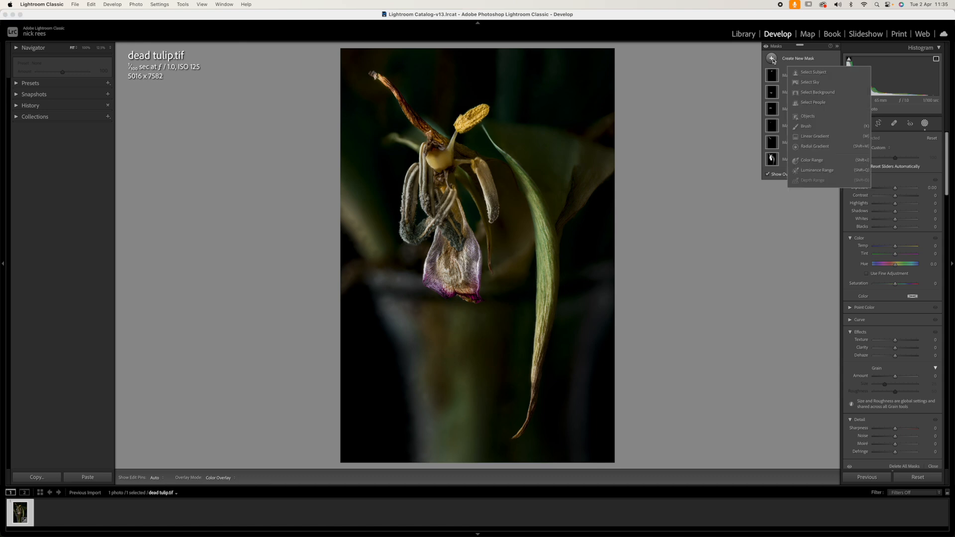
pyautogui.click(803, 126)
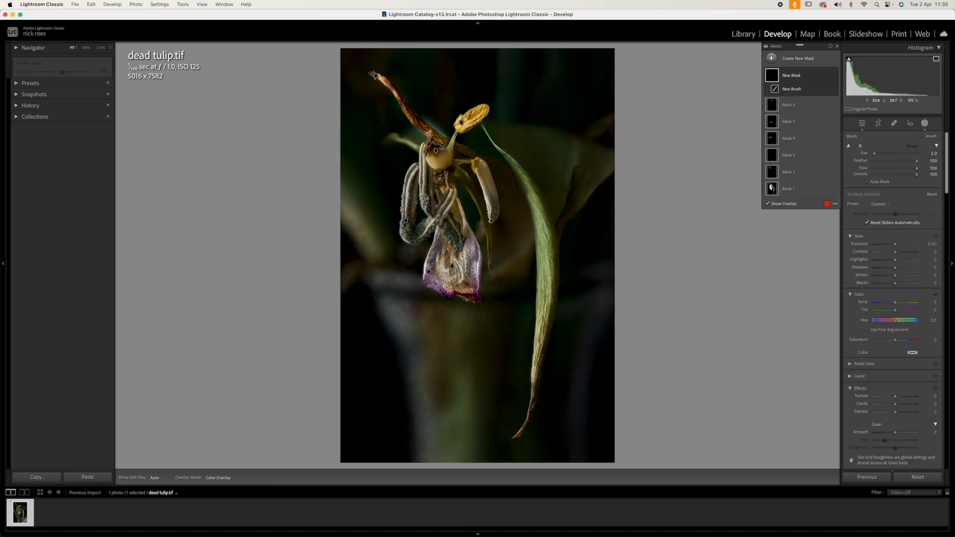
pyautogui.moveTo(447, 249)
pyautogui.mouseDown()
pyautogui.moveTo(441, 266)
pyautogui.moveTo(450, 278)
pyautogui.moveTo(460, 270)
pyautogui.moveTo(451, 252)
pyautogui.moveTo(452, 260)
pyautogui.mouseUp()
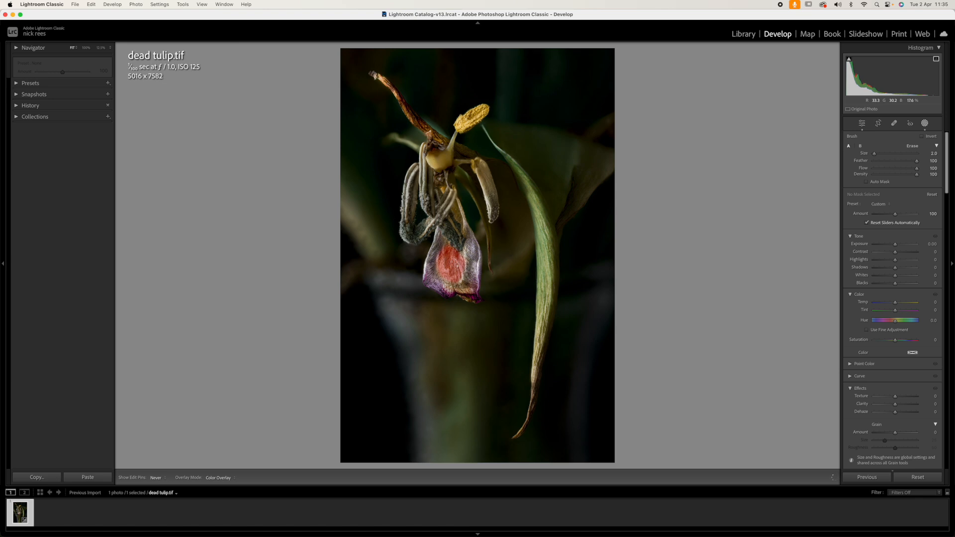
pyautogui.moveTo(895, 341); pyautogui.dragTo(909, 341)
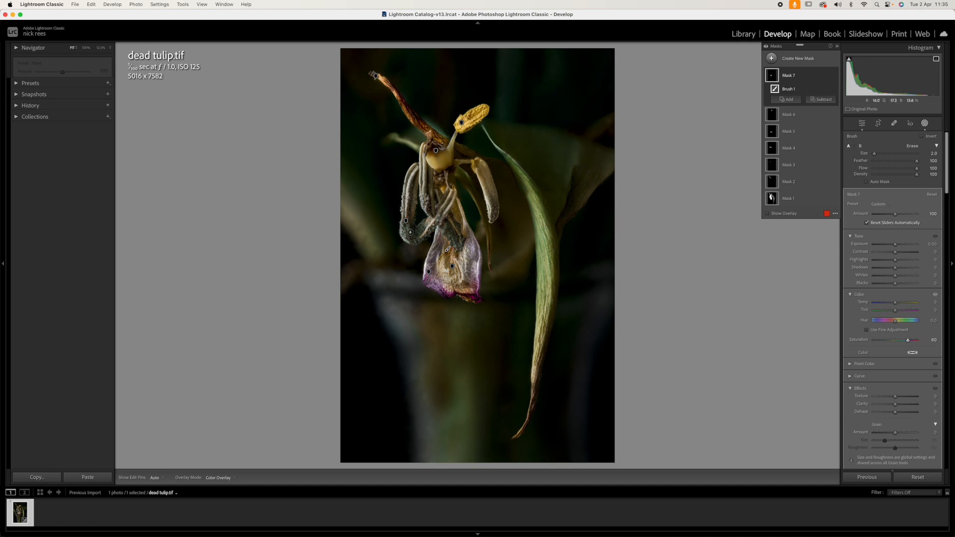
# Step: Set the Saturation of Mask 4, on the dark lower ends of the stamens, to 60
pyautogui.moveTo(773, 133)
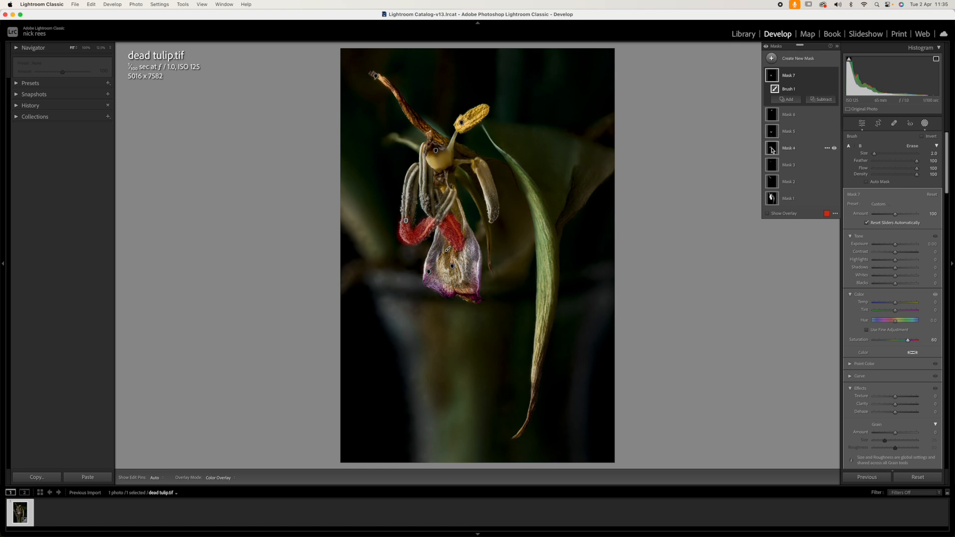
pyautogui.click(772, 148)
pyautogui.moveTo(895, 341); pyautogui.dragTo(906, 342)
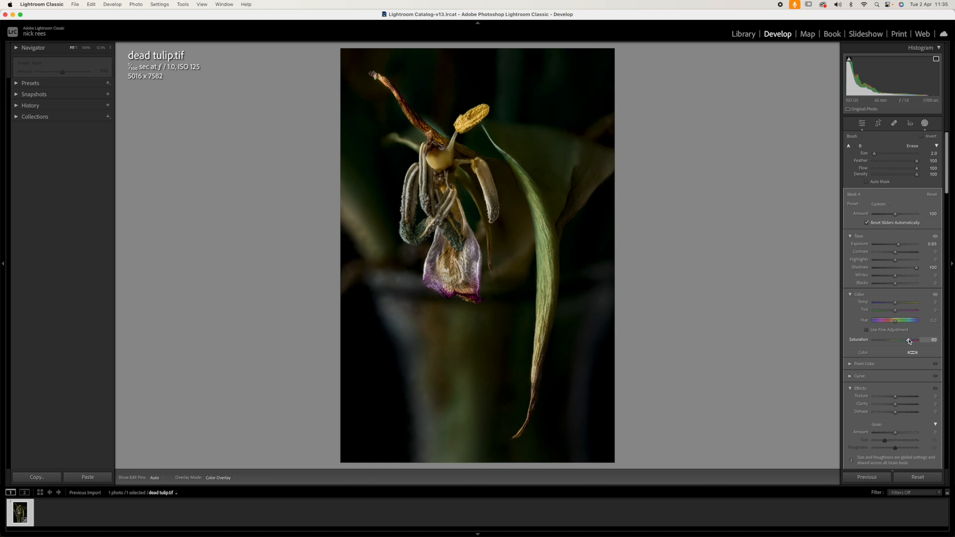
pyautogui.moveTo(909, 341); pyautogui.dragTo(909, 341)
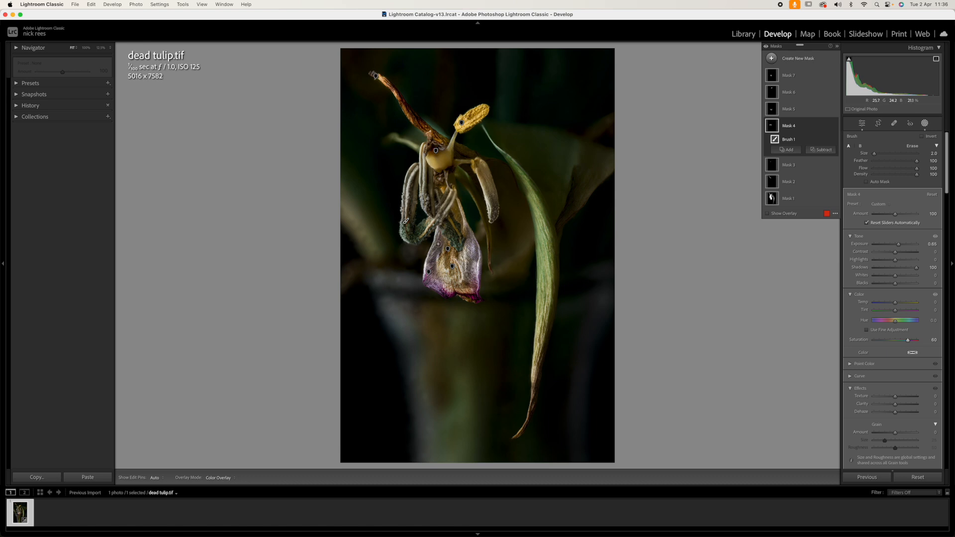
pyautogui.click(925, 124)
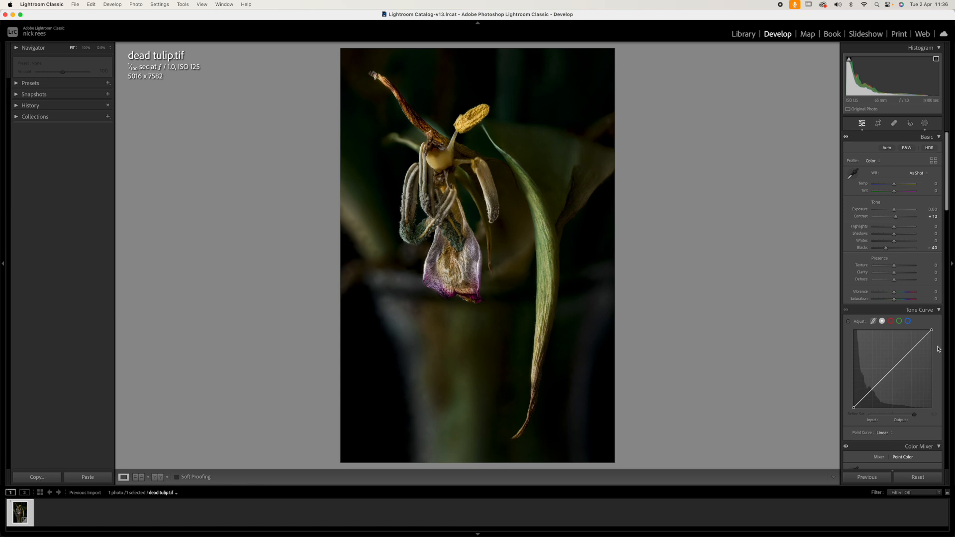
# Step: Raise the tone curve's black point to input 25 and output 50 for a faded matte background
pyautogui.moveTo(855, 409); pyautogui.dragTo(861, 395)
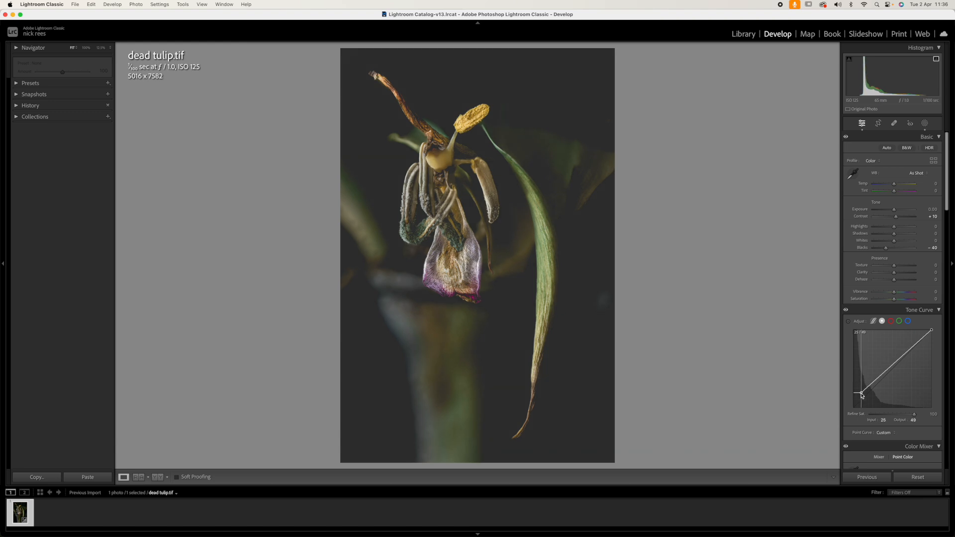
pyautogui.moveTo(861, 395); pyautogui.dragTo(861, 393)
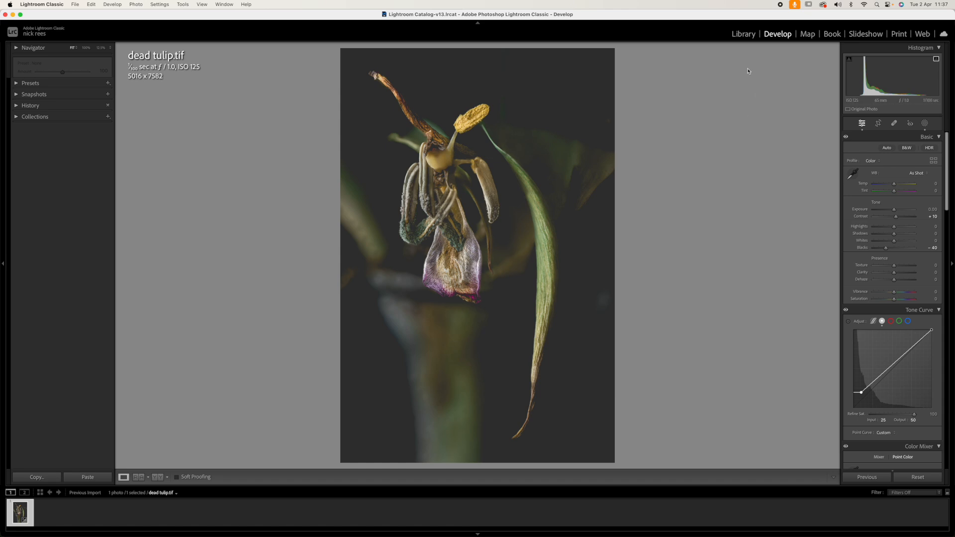
# Step: Compare dead tulip.tif in 3. Completed Stacks with tulip 3 final full res.tif in the Spring folder's Full Resolution Images
pyautogui.click(744, 34)
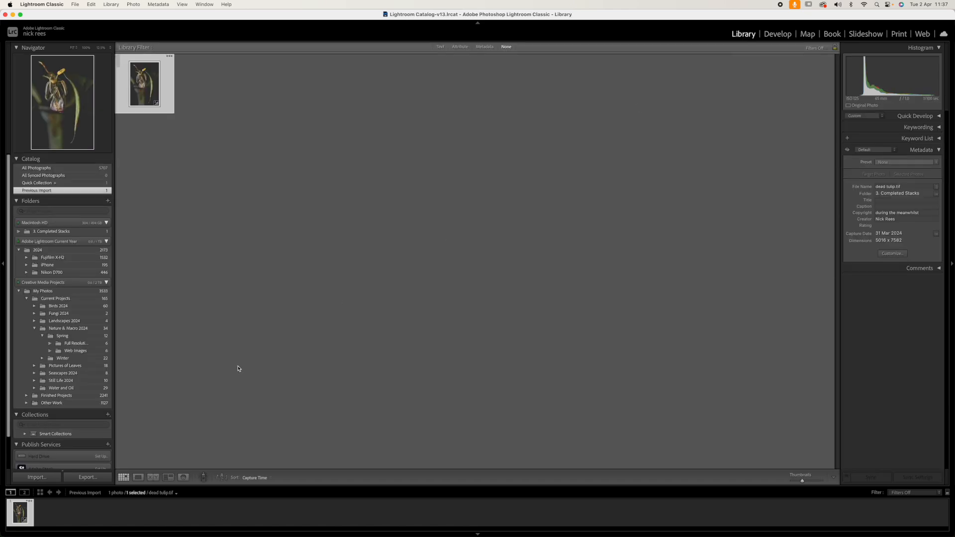
pyautogui.click(85, 345)
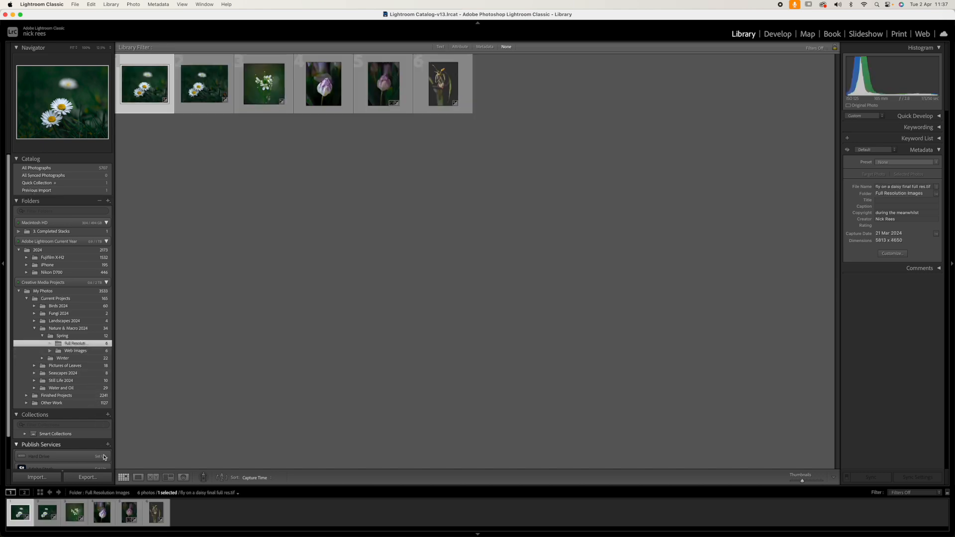
pyautogui.click(155, 513)
pyautogui.doubleClick(156, 513)
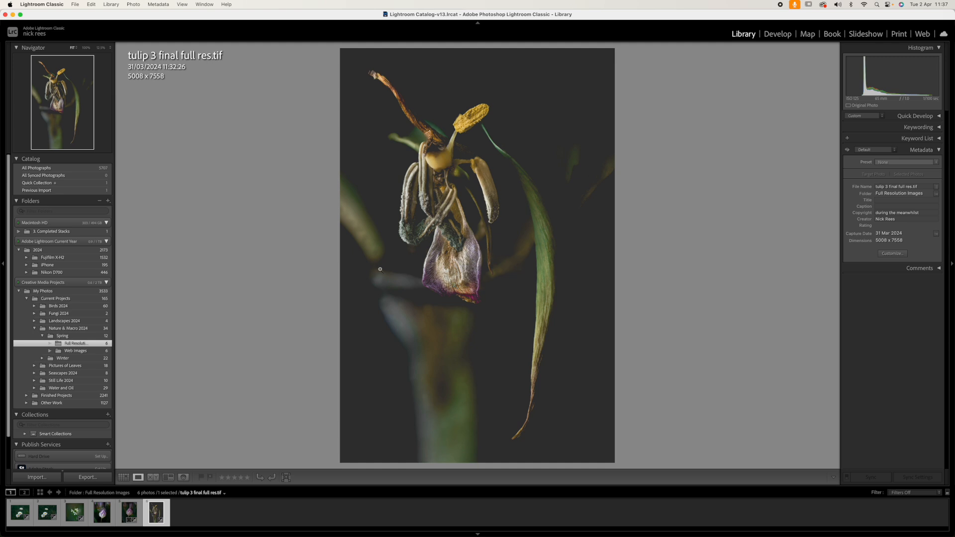
pyautogui.click(58, 234)
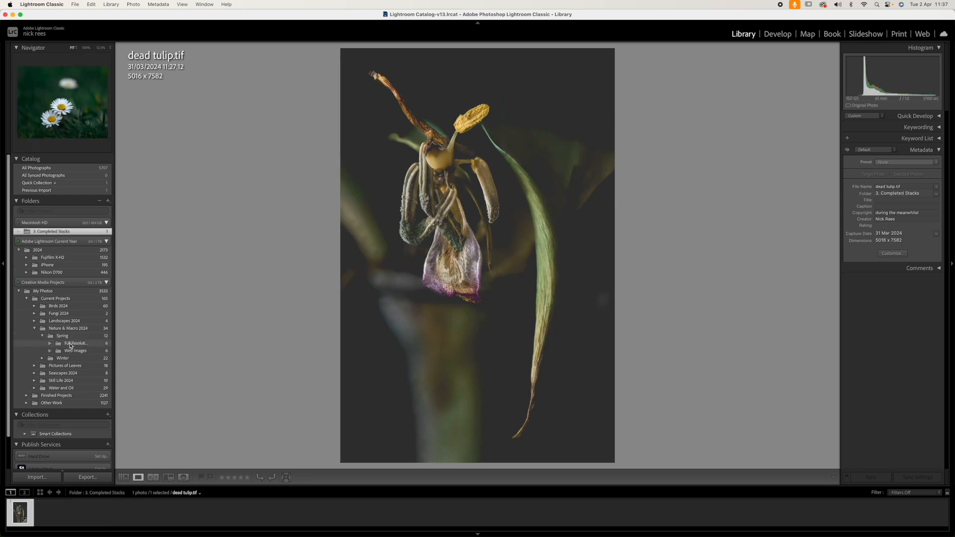
pyautogui.click(71, 345)
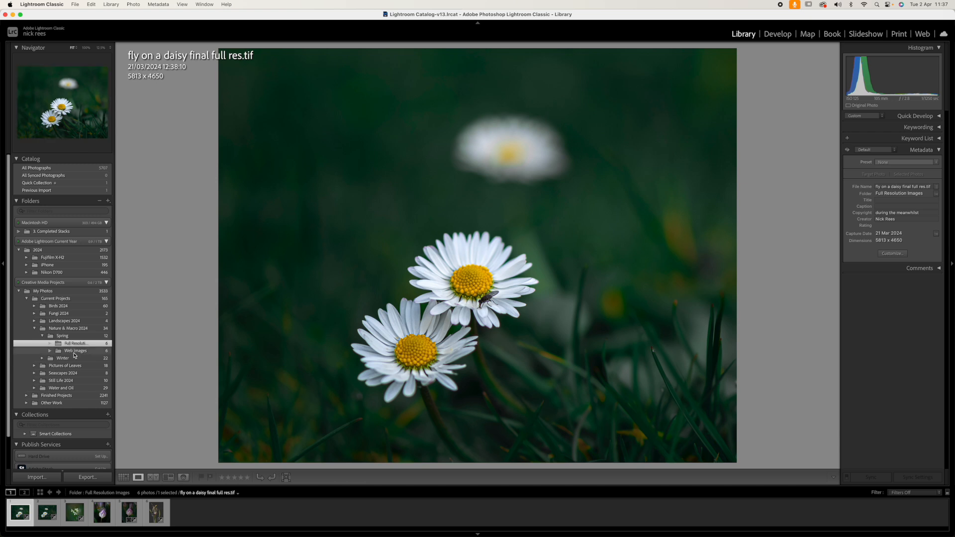
pyautogui.click(154, 512)
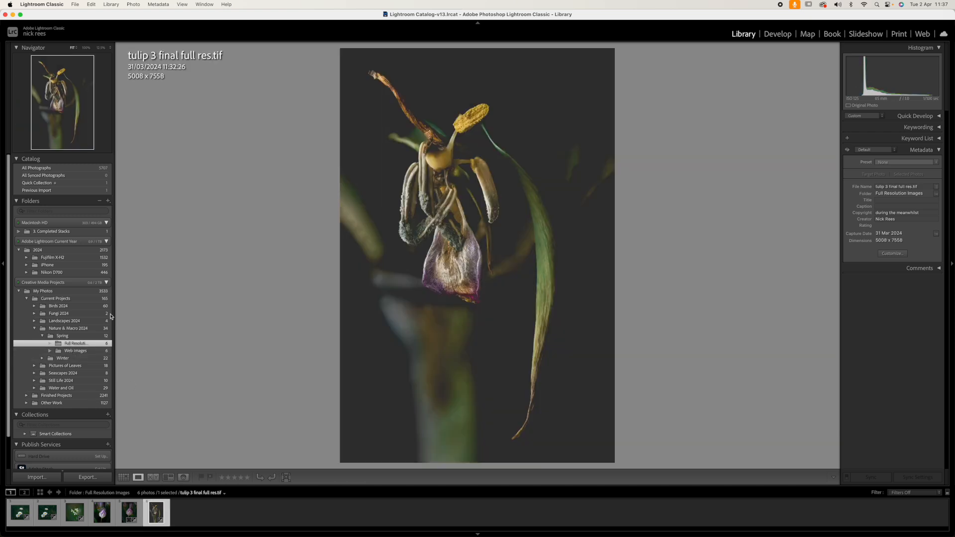
pyautogui.click(66, 232)
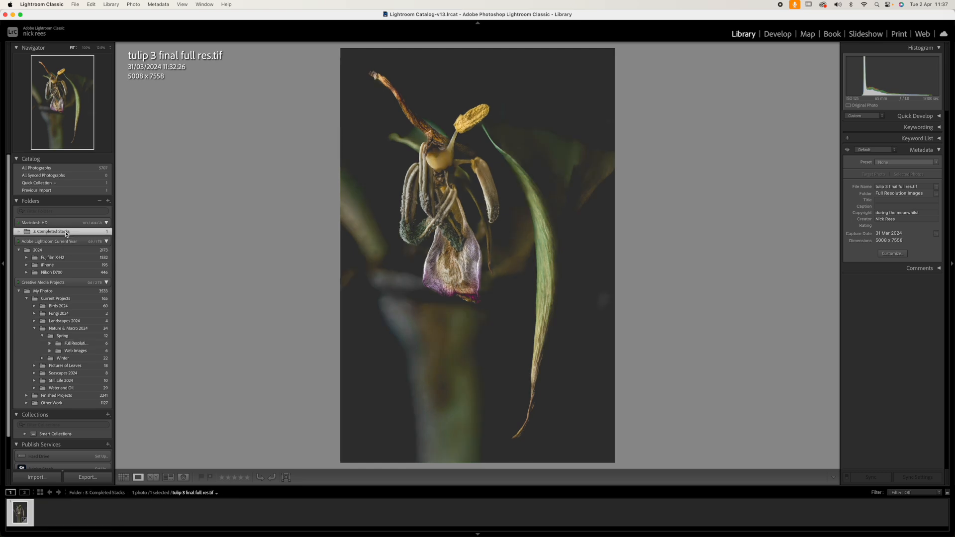